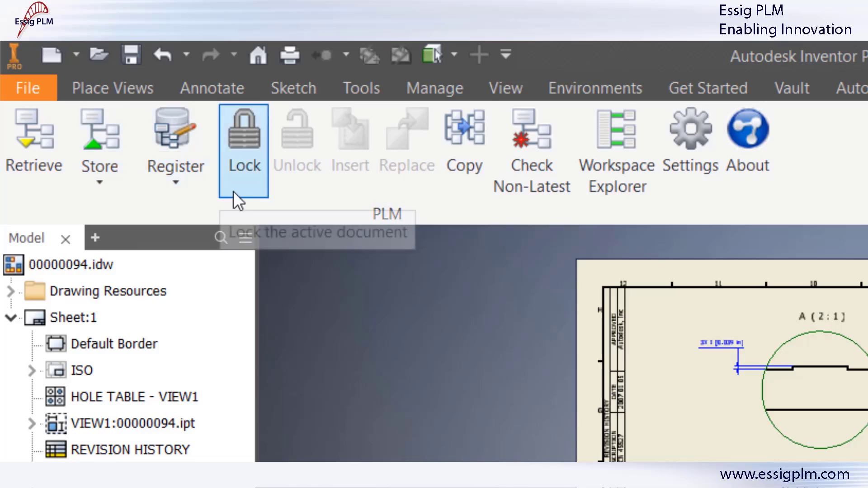
Step: Lock the active drawing 00000094.idw in PLM and release the lock
{"action": "left_click", "coordinate": [239, 189]}
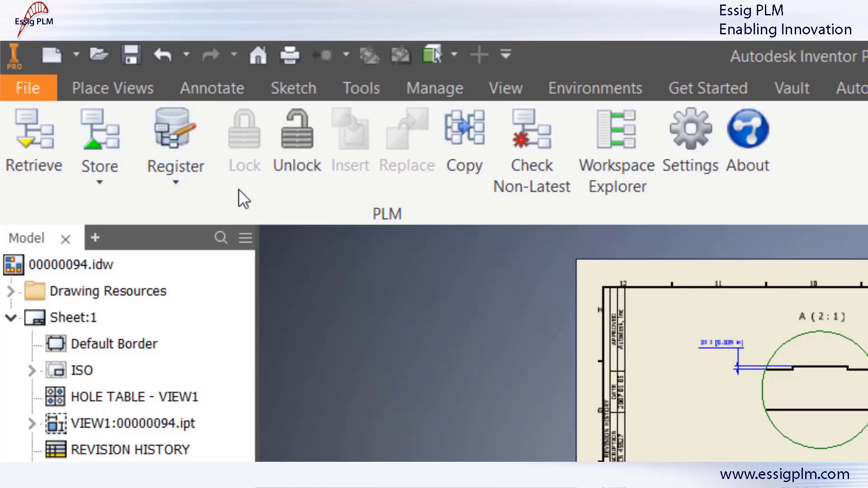
{"action": "left_click", "coordinate": [301, 187]}
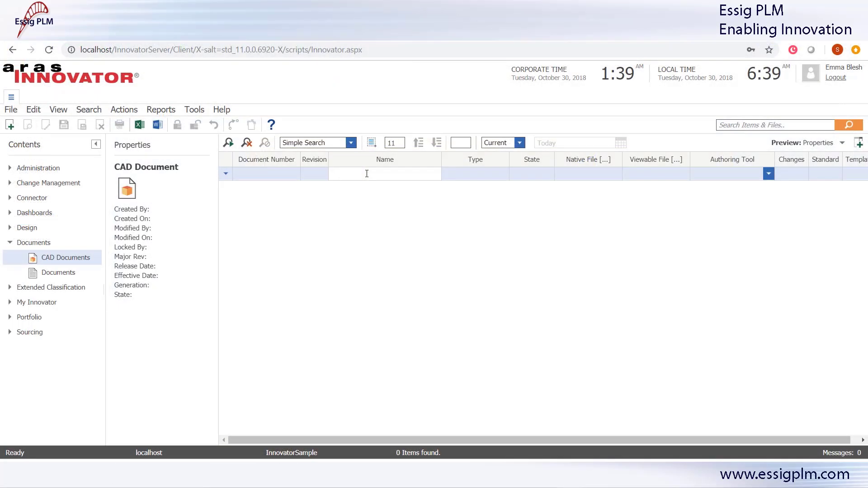
Step: In Aras Innovator, search the CAD documents by name for *plate and open the drawing 00000094.idw
{"action": "type", "text": "*plate"}
{"action": "key", "text": "Return"}
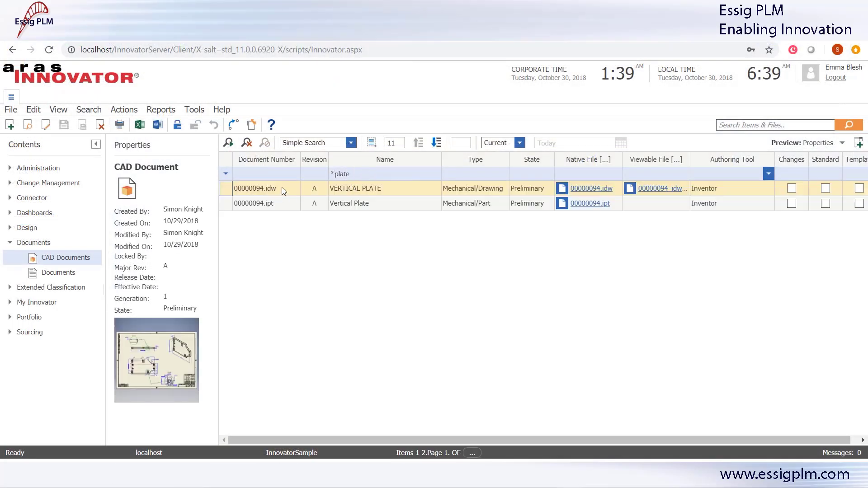
{"action": "double_click", "coordinate": [281, 188]}
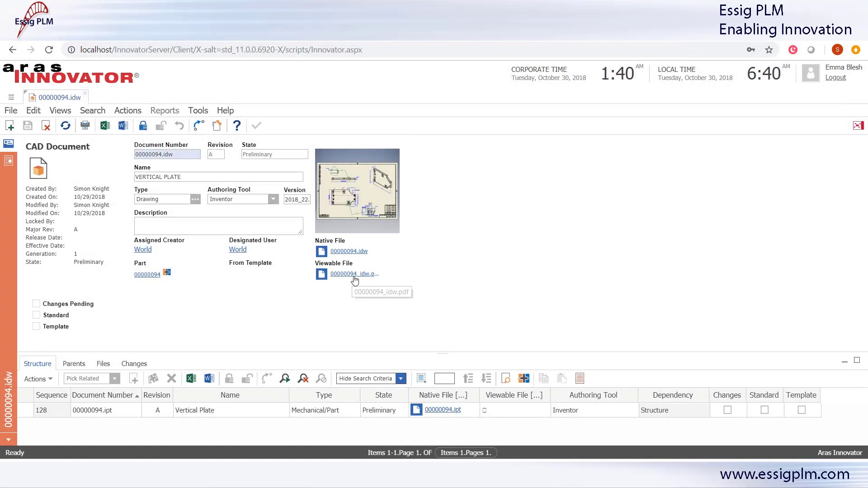
Step: View the drawing's PDF viewable file, close it, and show the CAD documents of the linked part 00000094
{"action": "left_click", "coordinate": [354, 276]}
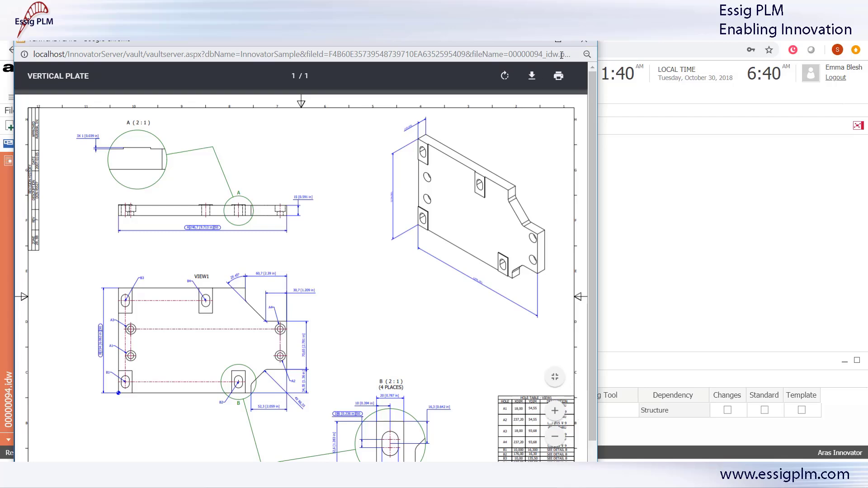
{"action": "left_click", "coordinate": [580, 42]}
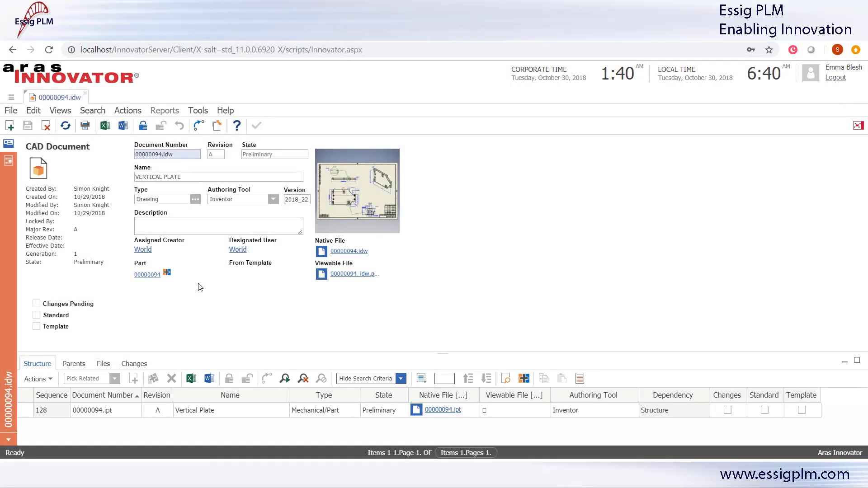
{"action": "left_click", "coordinate": [154, 276]}
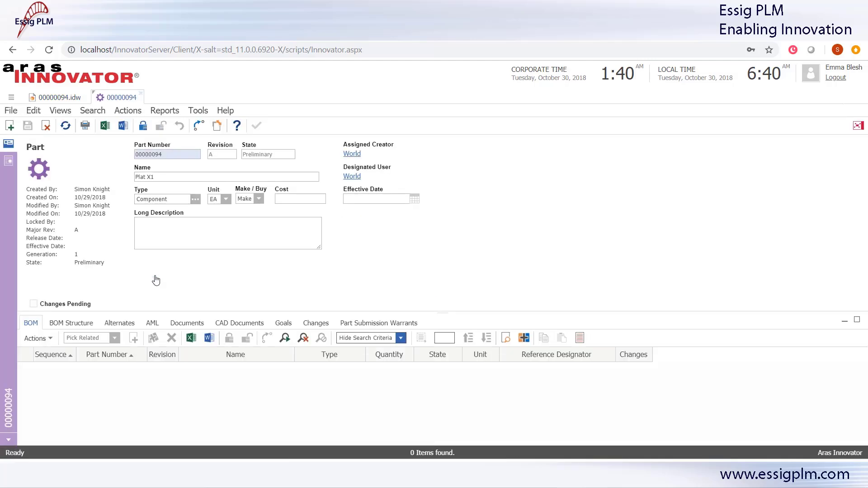
{"action": "left_click", "coordinate": [230, 323]}
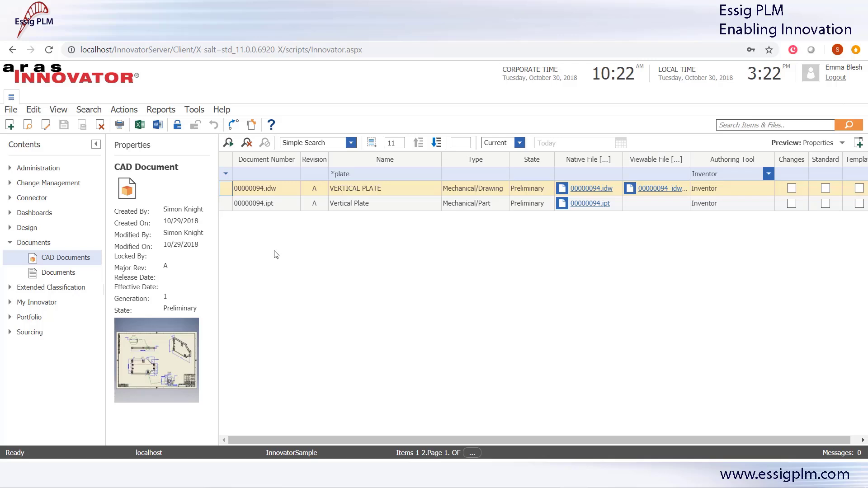
Step: Open the work item ECO-100015 from the Prepare Change task in My InBasket
{"action": "left_click", "coordinate": [9, 243]}
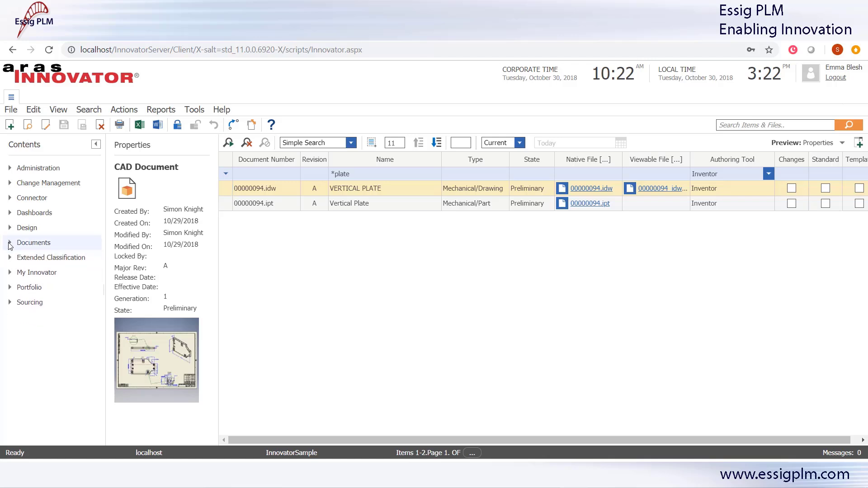
{"action": "left_click", "coordinate": [10, 272]}
{"action": "left_click", "coordinate": [57, 318]}
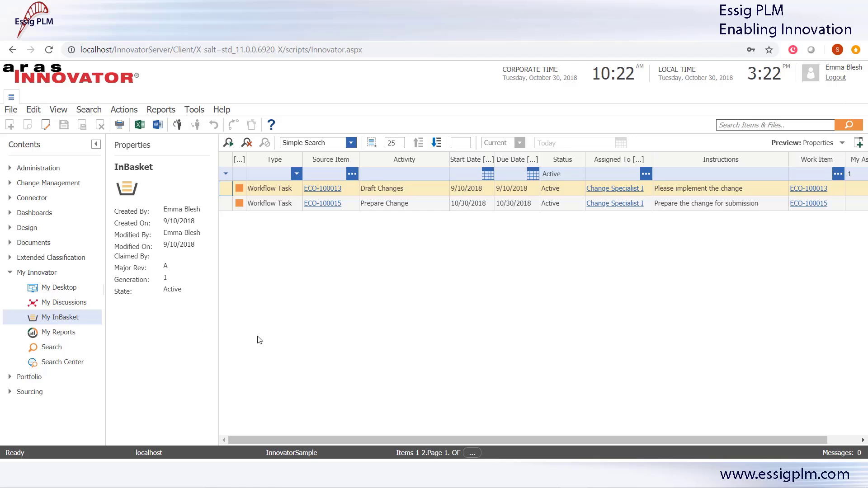
{"action": "left_click", "coordinate": [423, 204]}
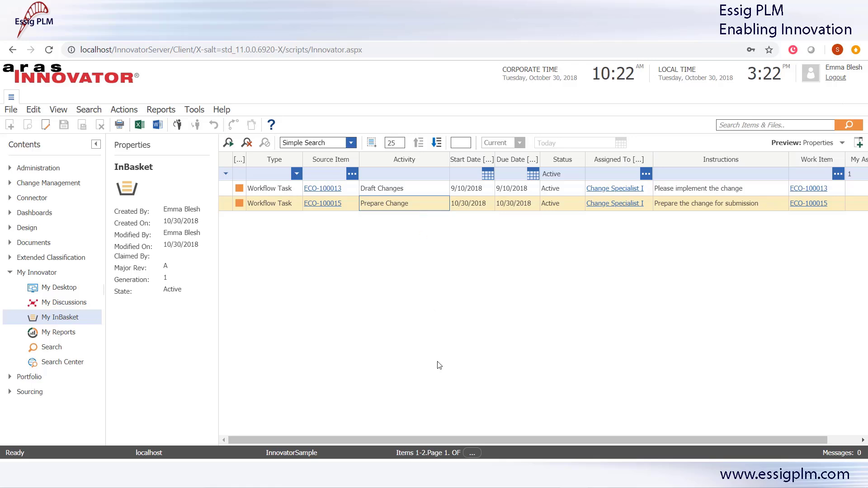
{"action": "left_click_drag", "start_coordinate": [446, 437], "coordinate": [562, 439]}
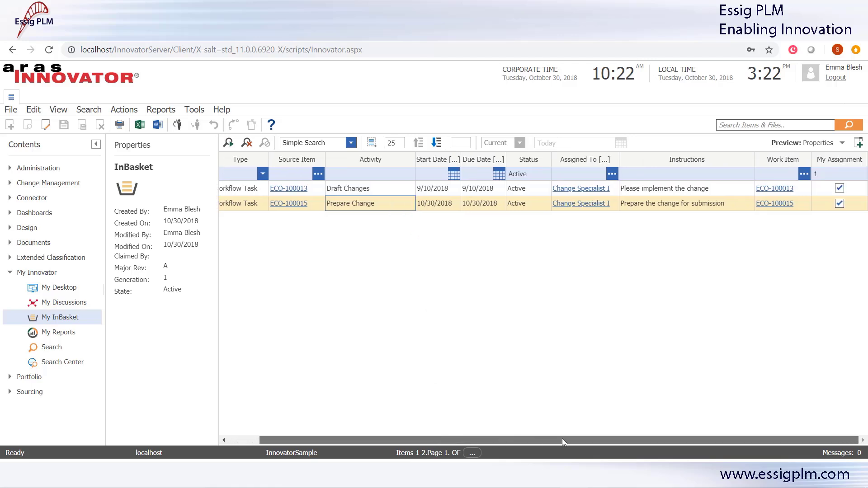
{"action": "left_click", "coordinate": [769, 206]}
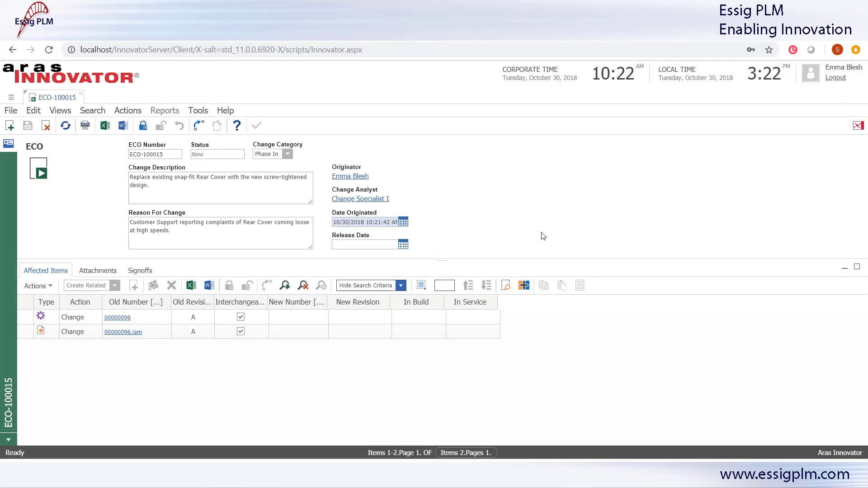
Step: Review the ECO's affected items, view the CAD document 00000096.iam, and close both records
{"action": "left_click", "coordinate": [163, 318]}
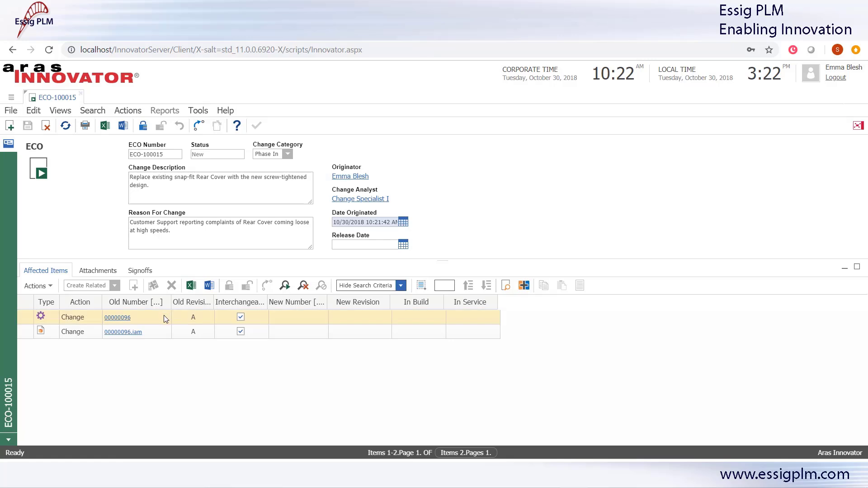
{"action": "left_click", "coordinate": [163, 332]}
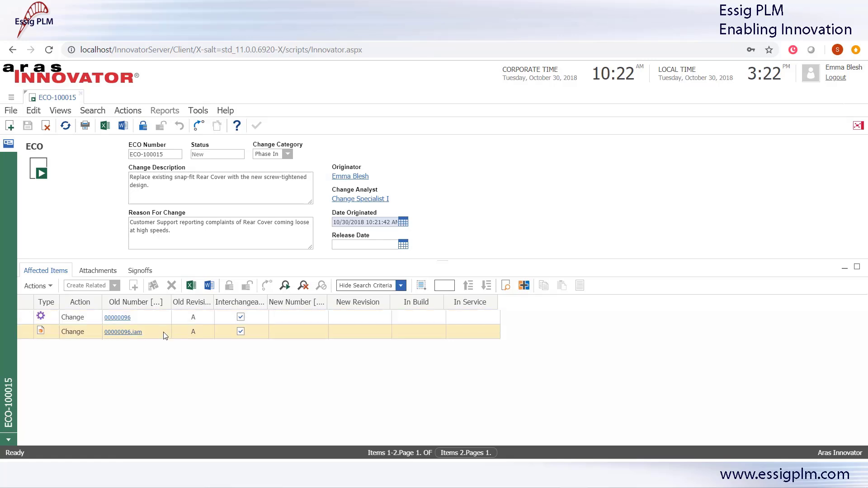
{"action": "left_click", "coordinate": [136, 335]}
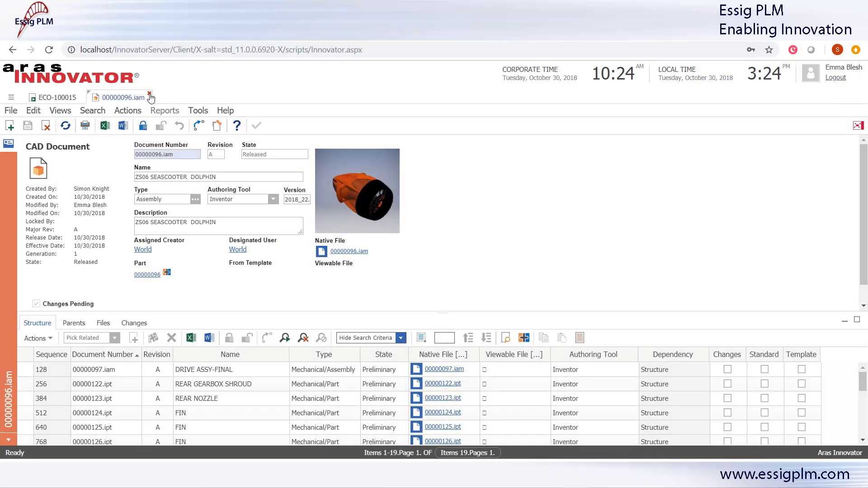
{"action": "left_click", "coordinate": [150, 94]}
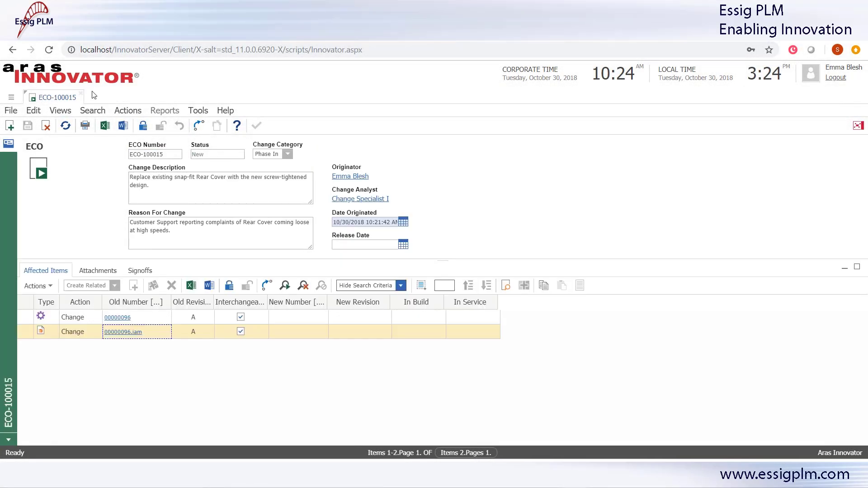
{"action": "left_click", "coordinate": [81, 95]}
Step: Open the Prepare Change activity of ECO-100015 for completion and mark its three tasks as complete
{"action": "double_click", "coordinate": [249, 205]}
{"action": "left_click", "coordinate": [572, 230]}
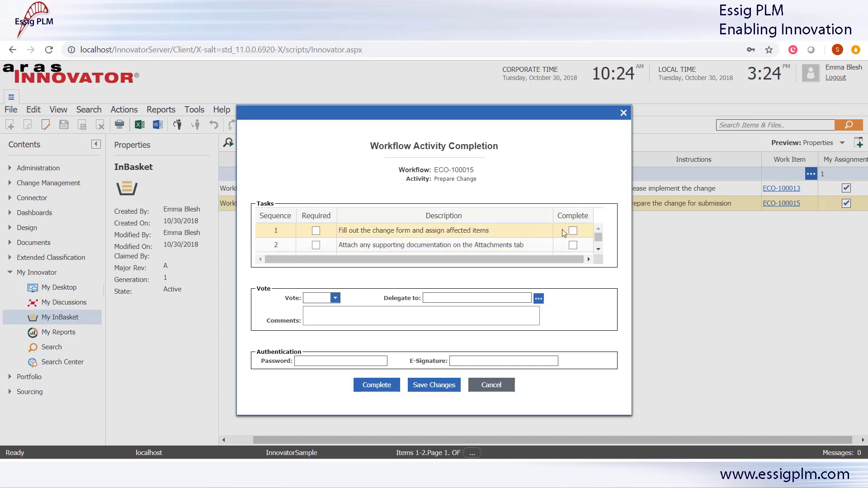
{"action": "left_click", "coordinate": [573, 245]}
{"action": "left_click", "coordinate": [598, 249]}
{"action": "left_click", "coordinate": [573, 246]}
Step: Vote Submit with the comment "Go ahead with changes." and complete the activity
{"action": "left_click", "coordinate": [335, 298]}
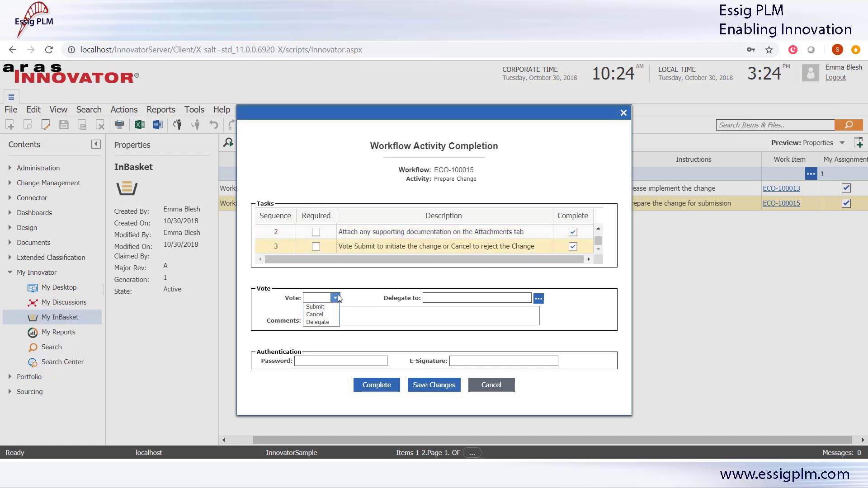
{"action": "left_click", "coordinate": [313, 306]}
{"action": "left_click", "coordinate": [320, 317]}
{"action": "type", "text": "Go ahead with changes."}
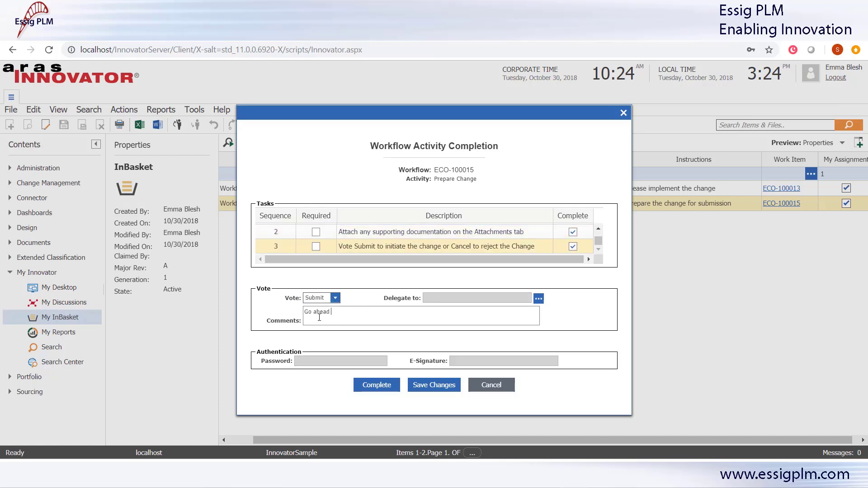
{"action": "left_click", "coordinate": [375, 388]}
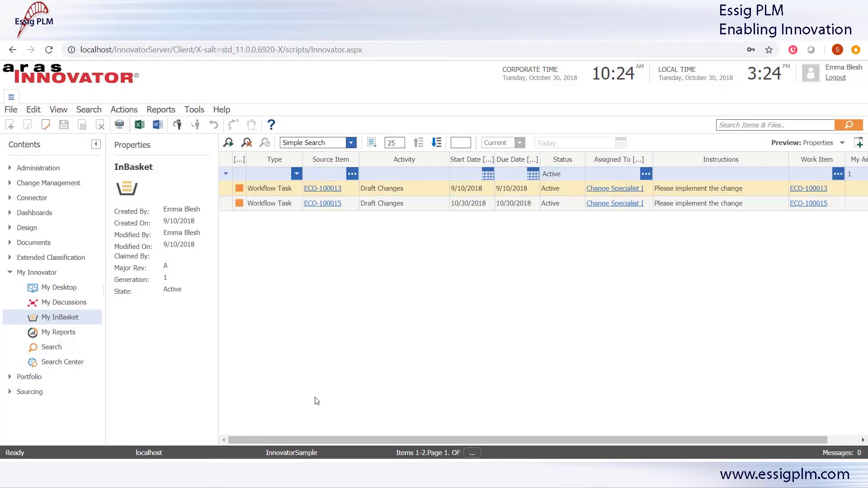
Step: Review the affected items of ECO-100015, and find and open the part whose number matches *96
{"action": "left_click", "coordinate": [802, 204]}
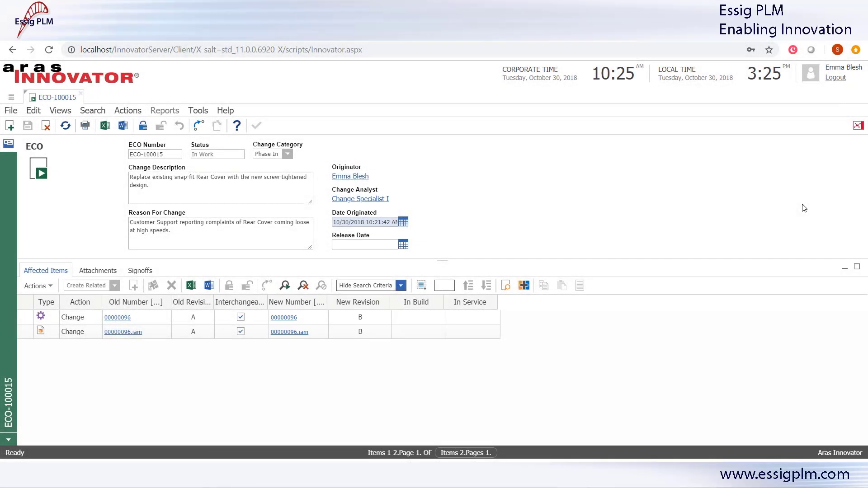
{"action": "left_click", "coordinate": [11, 98]}
{"action": "left_click", "coordinate": [26, 227]}
{"action": "left_click", "coordinate": [49, 242]}
{"action": "left_click", "coordinate": [291, 176]}
{"action": "type", "text": "*96"}
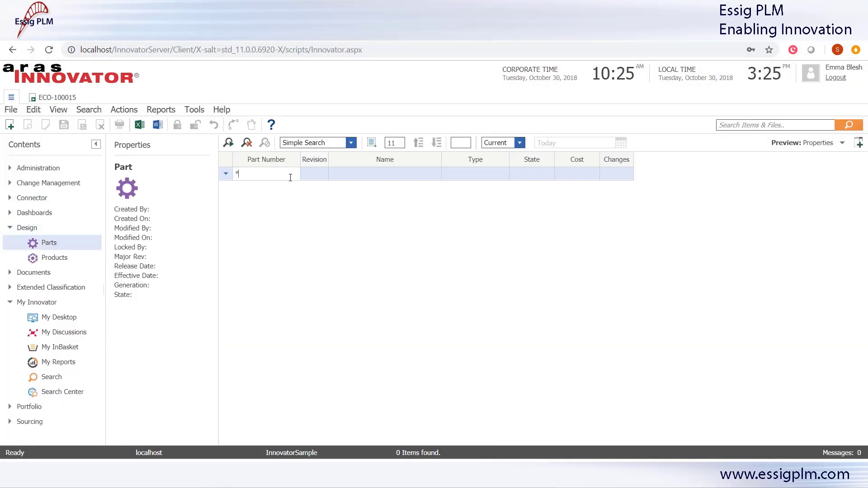
{"action": "key", "text": "Return"}
{"action": "double_click", "coordinate": [275, 190]}
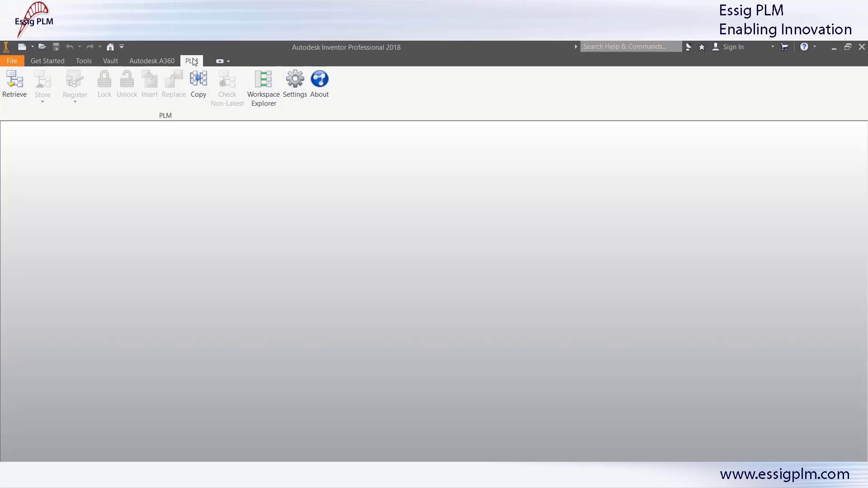
Step: In Autodesk Inventor, start a PLM Retrieve and find all Inventor documents Effective as of 10/30/2018
{"action": "left_click", "coordinate": [15, 86]}
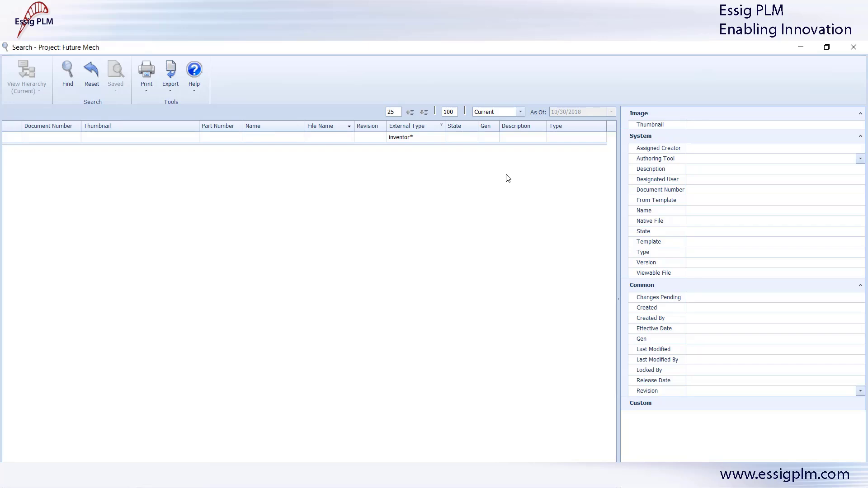
{"action": "left_click", "coordinate": [521, 111]}
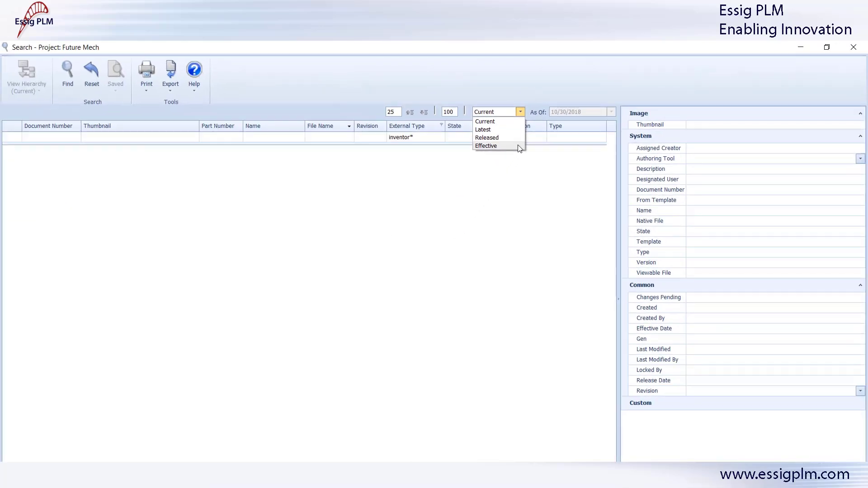
{"action": "left_click", "coordinate": [517, 145]}
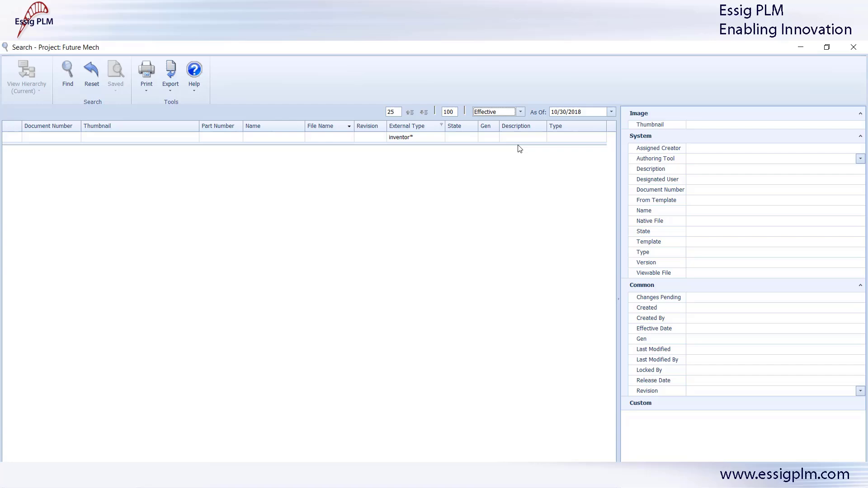
{"action": "left_click", "coordinate": [69, 75]}
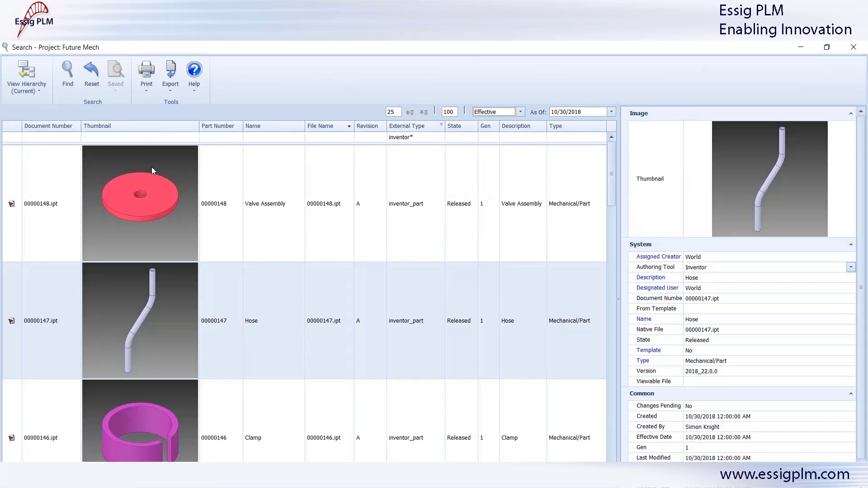
Step: Check the release status indicators of the Tank Bottom part and the Tank Sub-Assembly in the search results
{"action": "left_click_drag", "start_coordinate": [610, 189], "coordinate": [614, 312]}
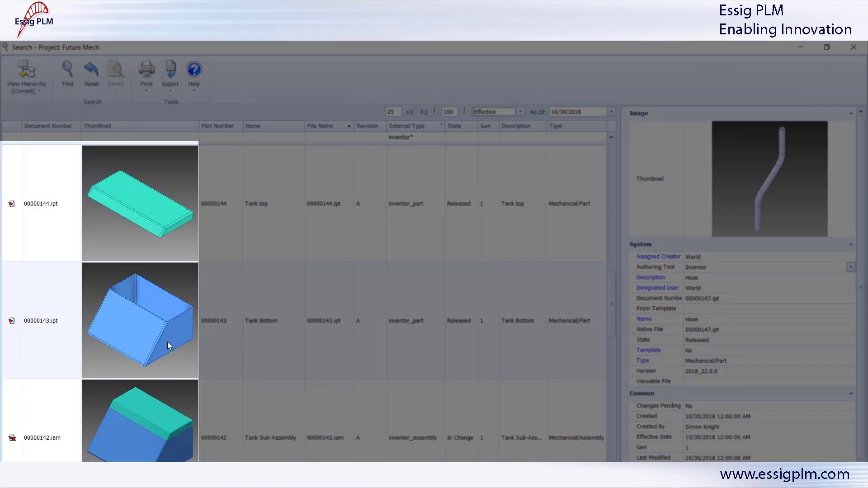
{"action": "mouse_move", "coordinate": [12, 326]}
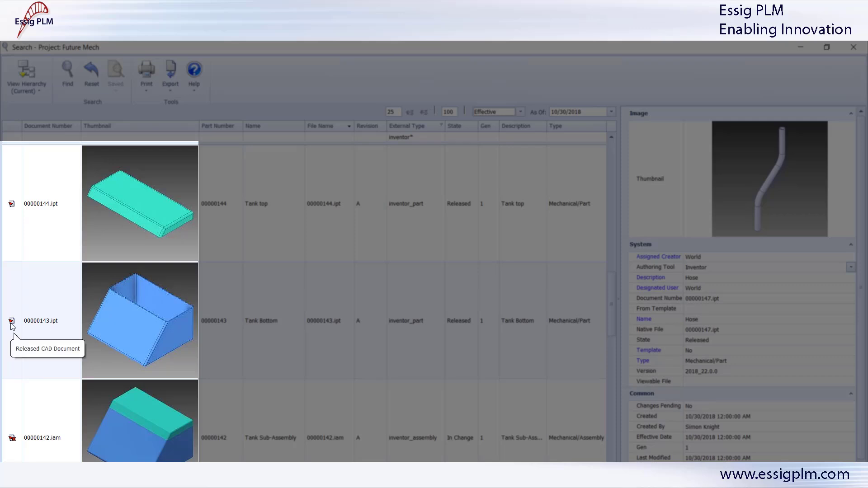
{"action": "mouse_move", "coordinate": [13, 436]}
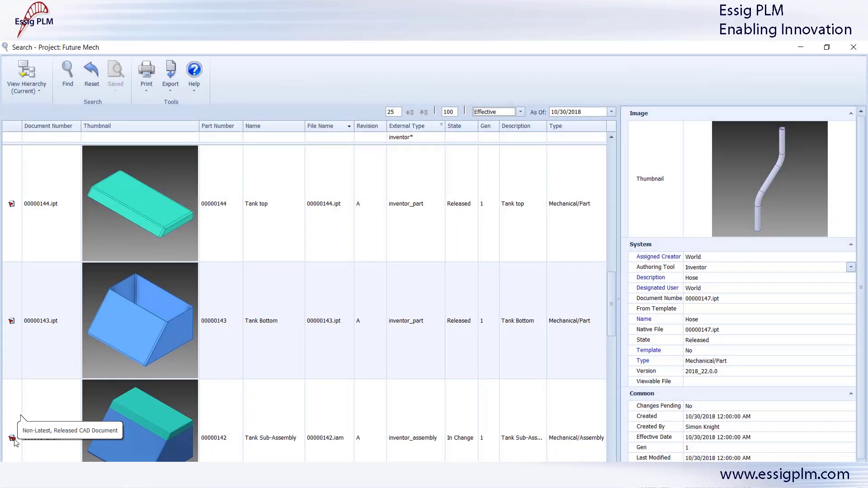
Step: Search the Current documents by name for *sea* and select the seascooter assembly 00000096.iam
{"action": "left_click", "coordinate": [520, 112]}
{"action": "left_click", "coordinate": [503, 124]}
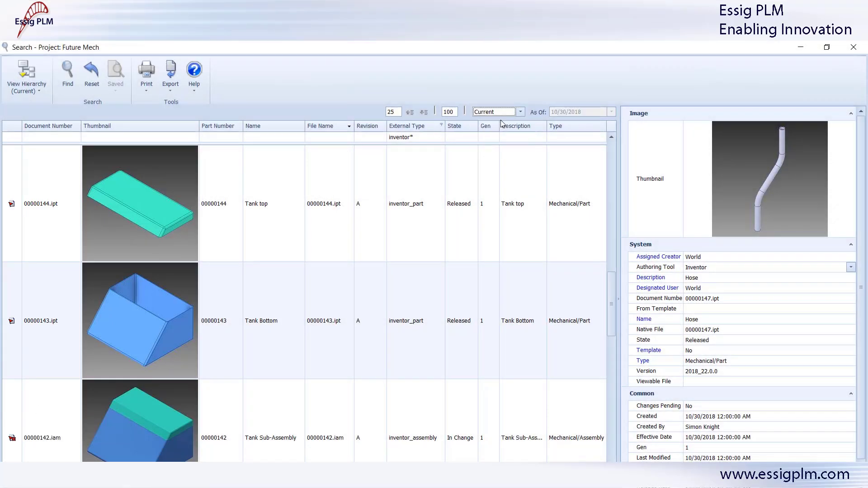
{"action": "left_click", "coordinate": [280, 138]}
{"action": "type", "text": "*sea*"}
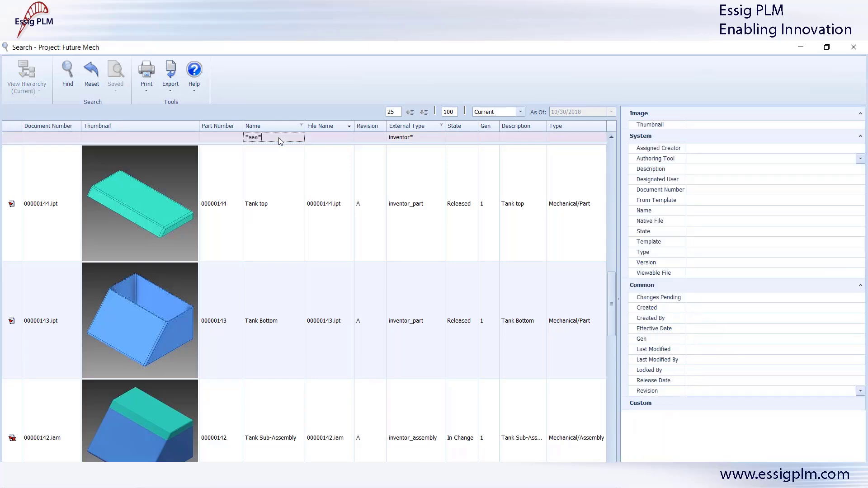
{"action": "left_click", "coordinate": [184, 161]}
{"action": "scroll", "coordinate": [184, 163], "scroll_direction": "down", "scroll_amount": 1}
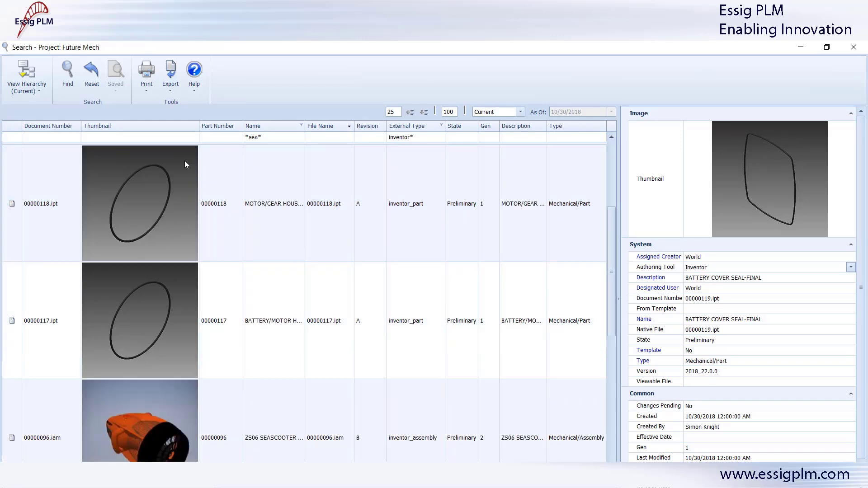
{"action": "left_click", "coordinate": [56, 403]}
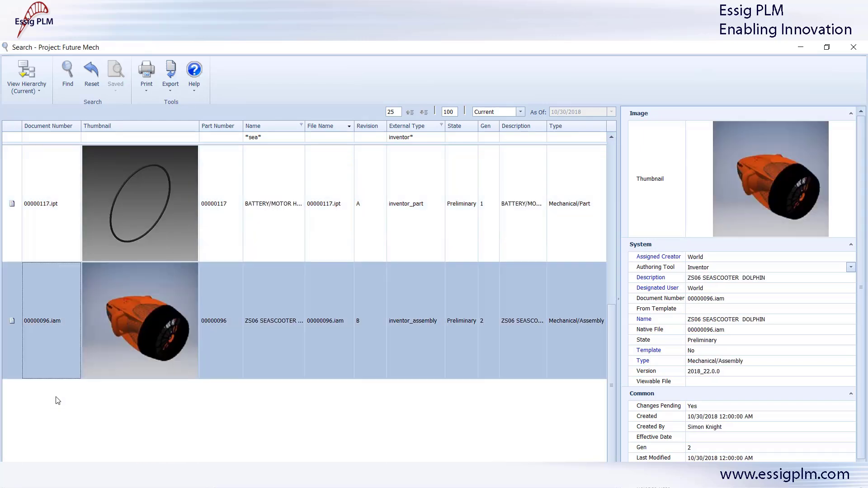
Step: Open the current hierarchy of the selected seascooter assembly and review its generations and where-used information
{"action": "left_click", "coordinate": [27, 68]}
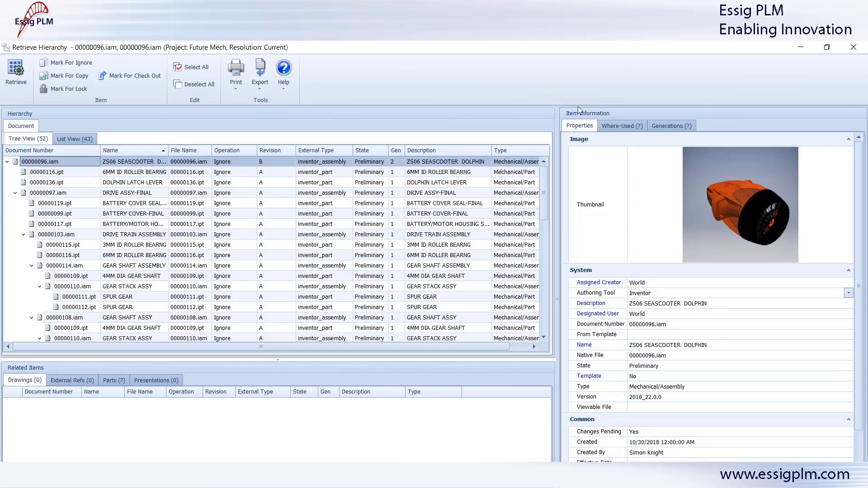
{"action": "left_click", "coordinate": [680, 130]}
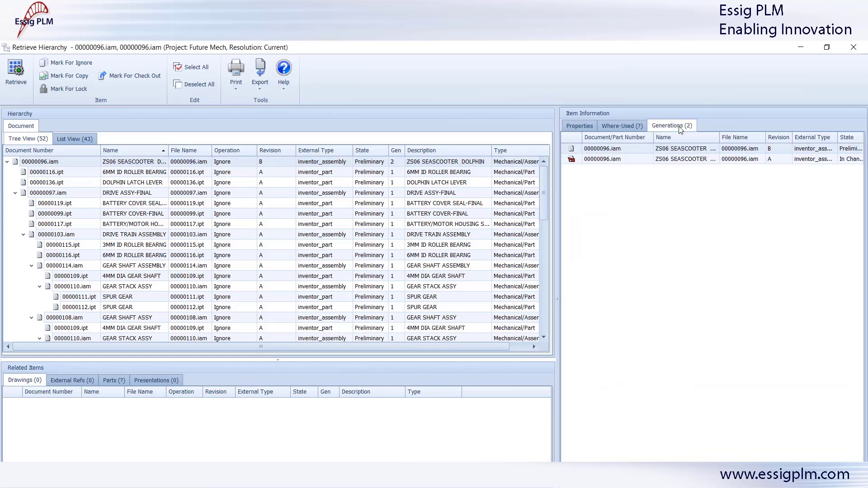
{"action": "left_click", "coordinate": [622, 126]}
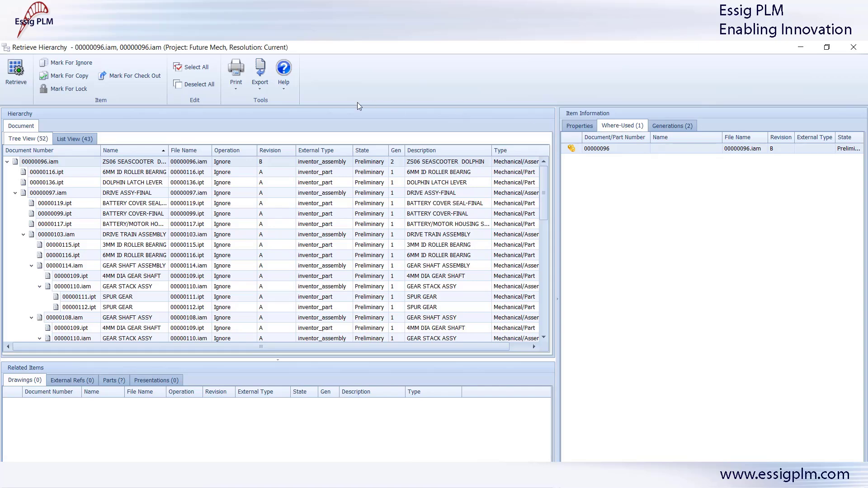
Step: View the hierarchy as a flat list sorted by external type, and return to the tree view
{"action": "left_click", "coordinate": [81, 138]}
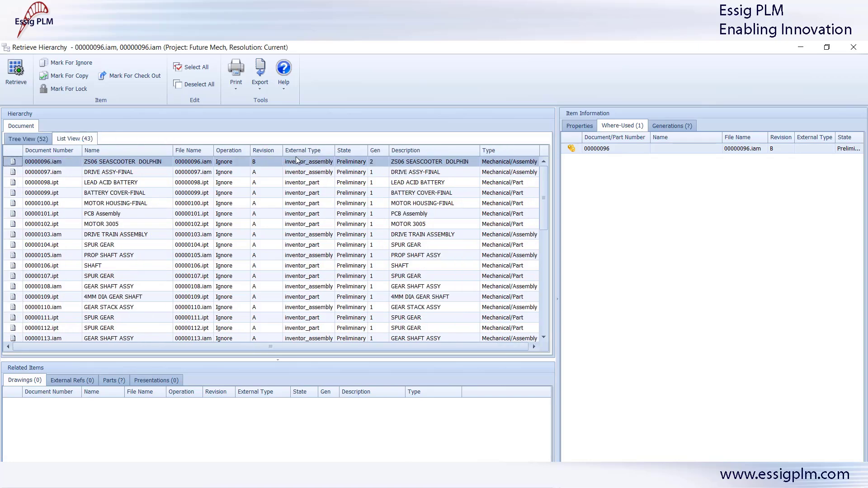
{"action": "left_click", "coordinate": [312, 150]}
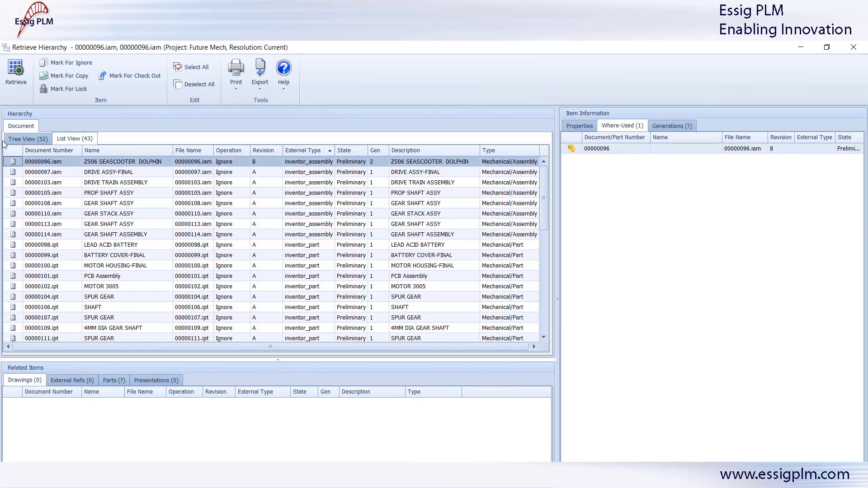
{"action": "left_click", "coordinate": [22, 140]}
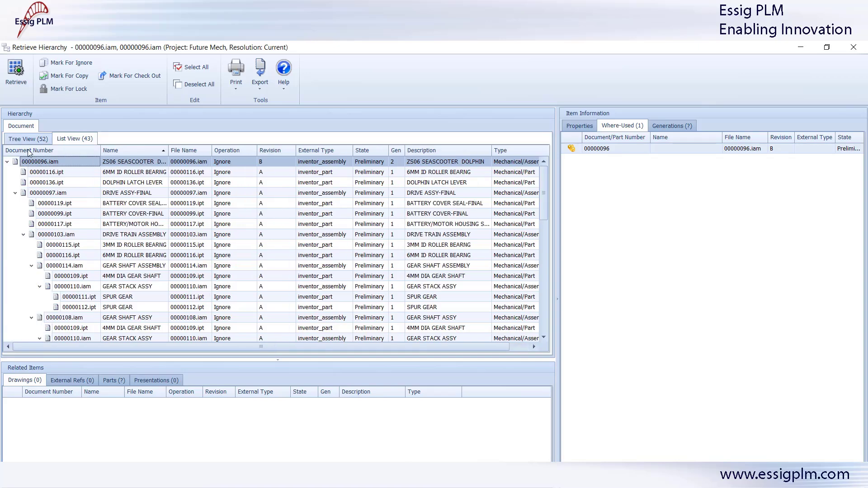
Step: Mark the top-level assembly 00000096.iam for check out and retrieve it into Inventor
{"action": "right_click", "coordinate": [83, 161]}
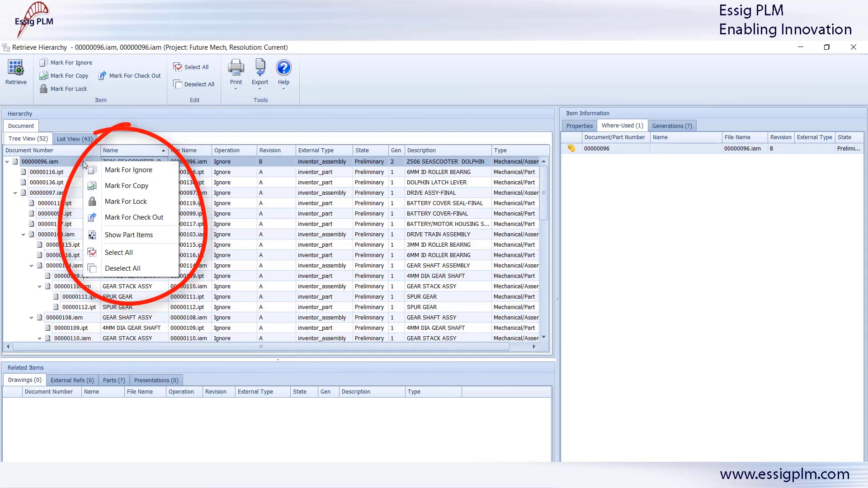
{"action": "left_click", "coordinate": [120, 216]}
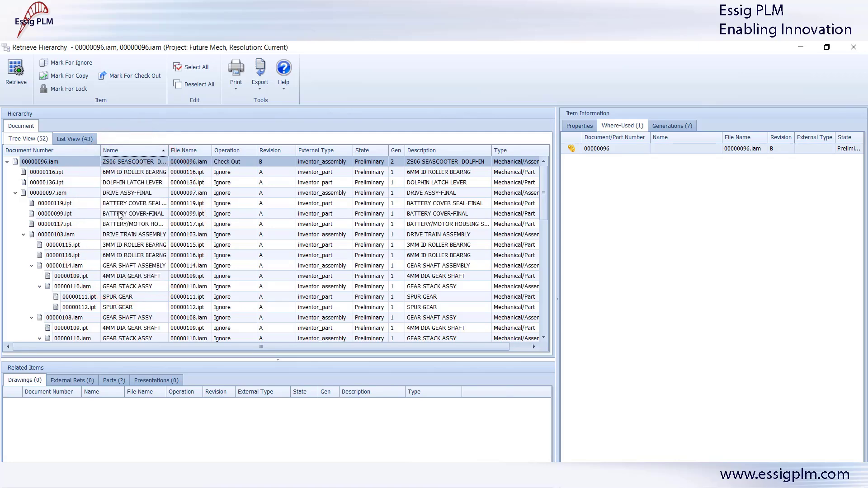
{"action": "left_click", "coordinate": [15, 72]}
{"action": "left_click", "coordinate": [515, 382]}
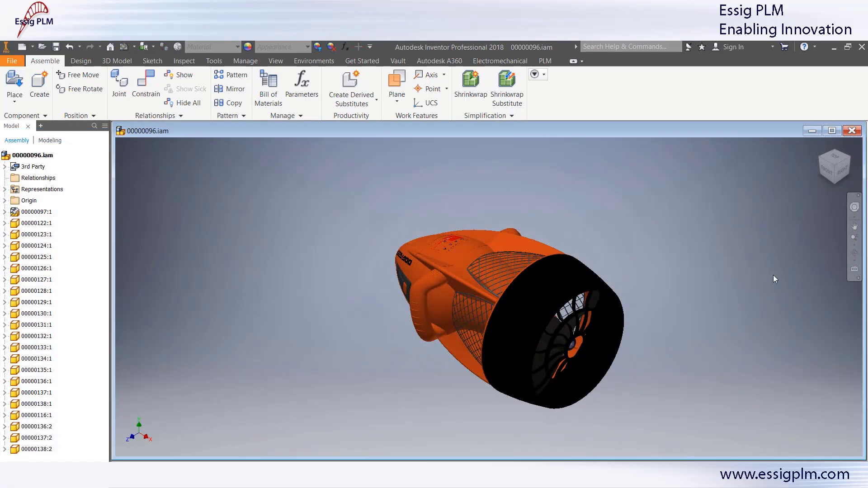
Step: Unlock the seascooter assembly in PLM and lock it again
{"action": "left_click", "coordinate": [854, 254]}
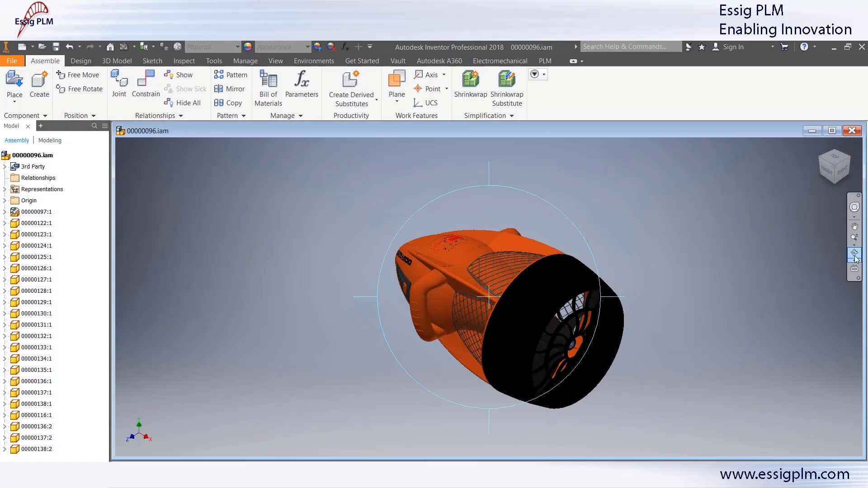
{"action": "left_click_drag", "start_coordinate": [592, 325], "coordinate": [748, 268]}
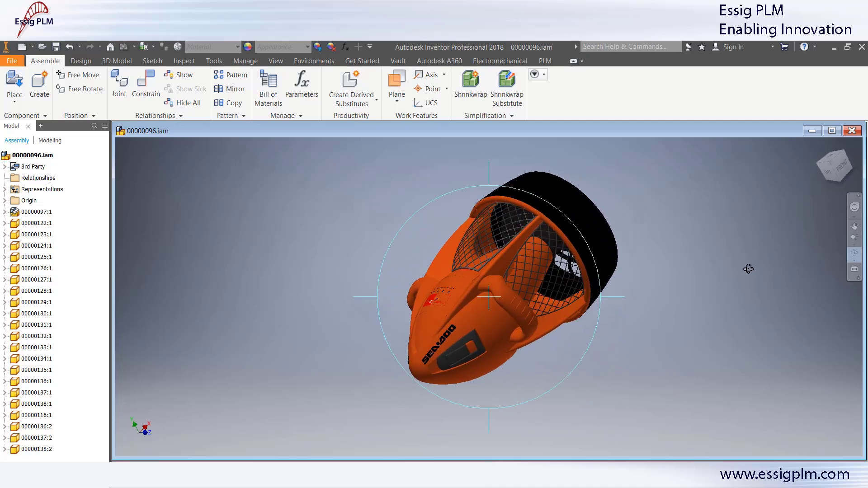
{"action": "left_click", "coordinate": [547, 60]}
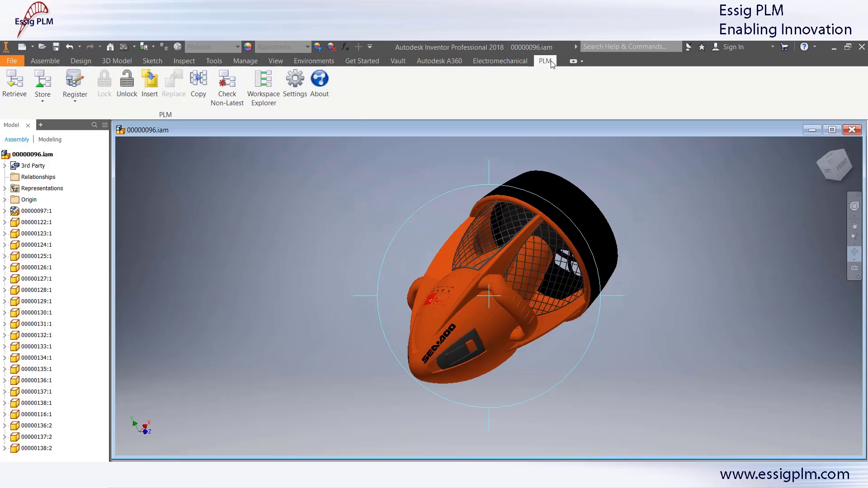
{"action": "left_click", "coordinate": [128, 86]}
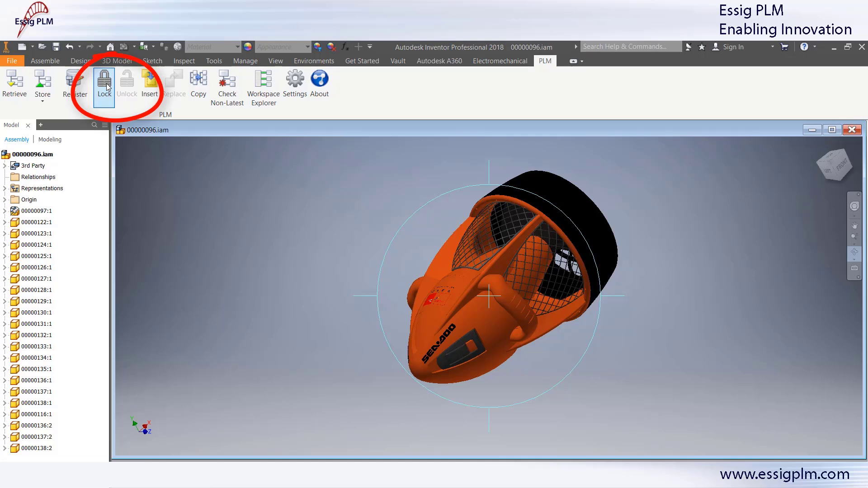
{"action": "left_click", "coordinate": [108, 87]}
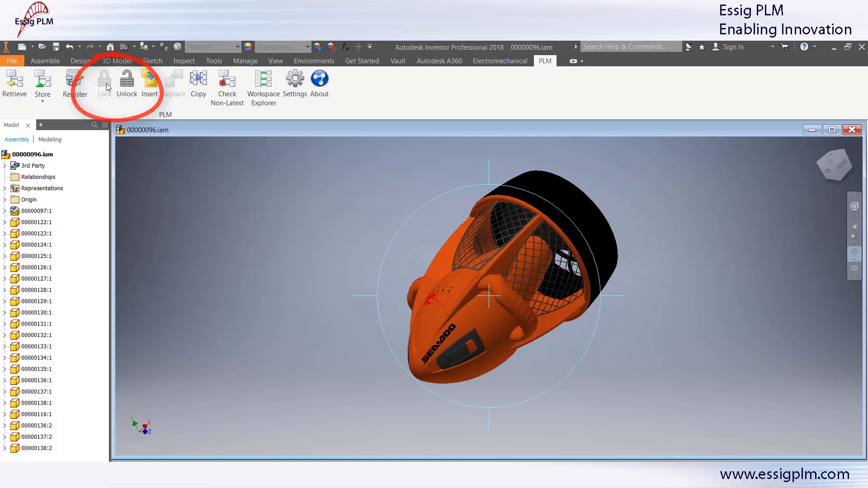
Step: Open the Workspace Explorer and review the revision, state and local status of the workspace files
{"action": "left_click", "coordinate": [263, 84]}
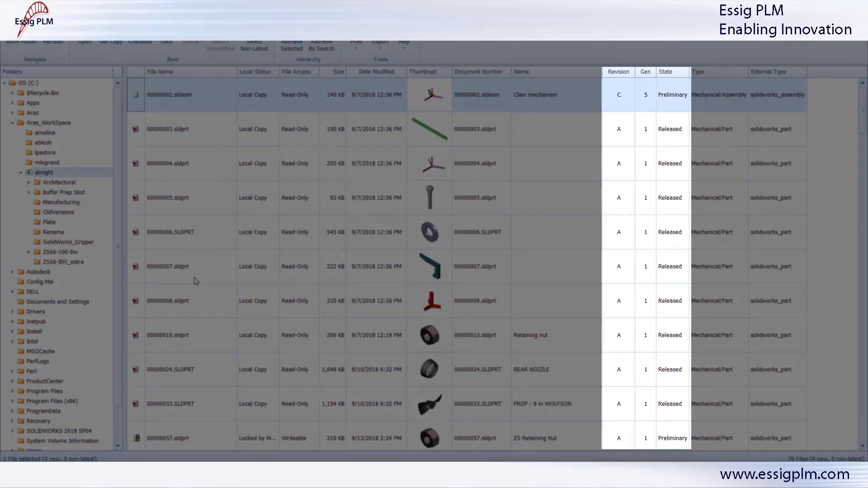
{"action": "scroll", "coordinate": [195, 281], "scroll_direction": "down", "scroll_amount": 2}
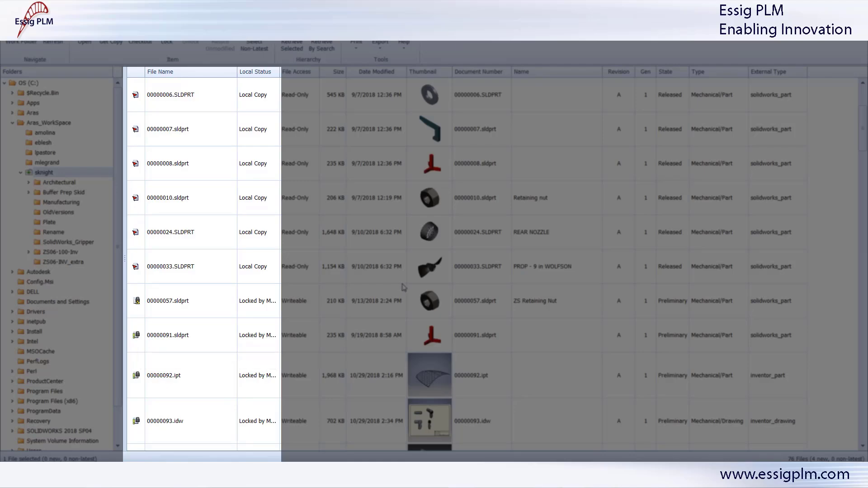
{"action": "left_click_drag", "start_coordinate": [861, 128], "coordinate": [862, 420]}
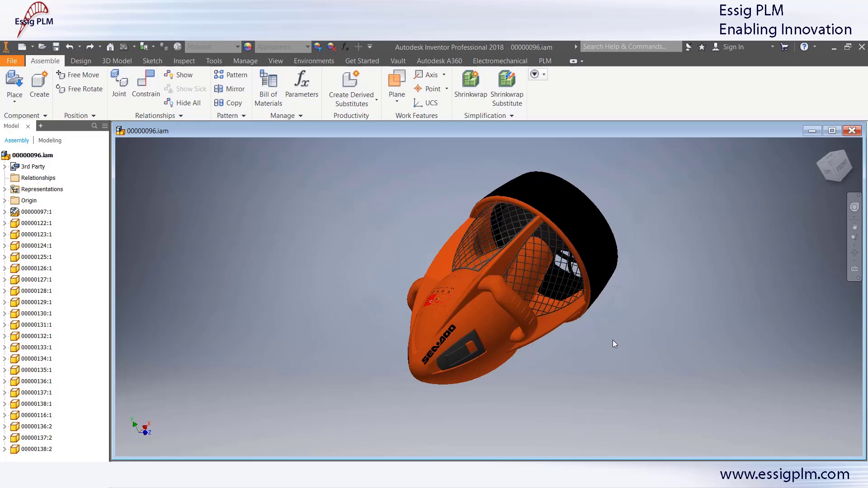
Step: Replace the black rear nozzle component in the seascooter assembly with ZS06-102-BLUE.ipt, accepting possible relationship loss
{"action": "left_click", "coordinate": [585, 236]}
{"action": "right_click", "coordinate": [584, 236]}
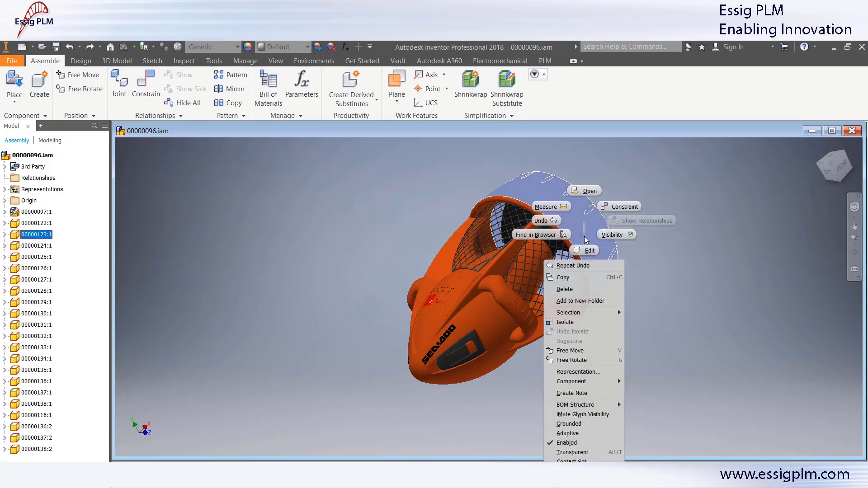
{"action": "mouse_move", "coordinate": [619, 381]}
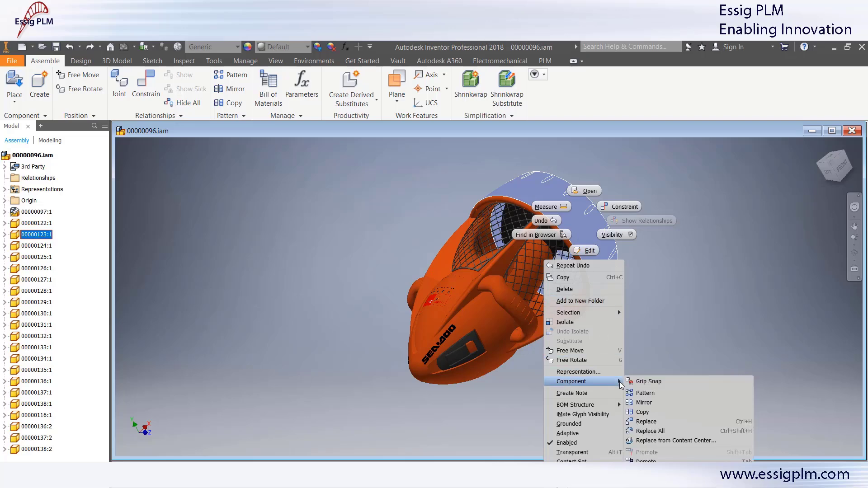
{"action": "left_click", "coordinate": [652, 419]}
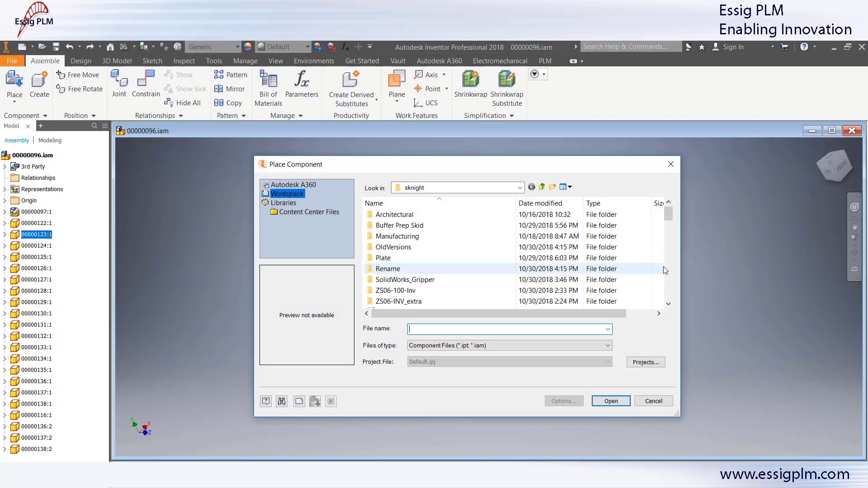
{"action": "left_click_drag", "start_coordinate": [668, 216], "coordinate": [679, 301]}
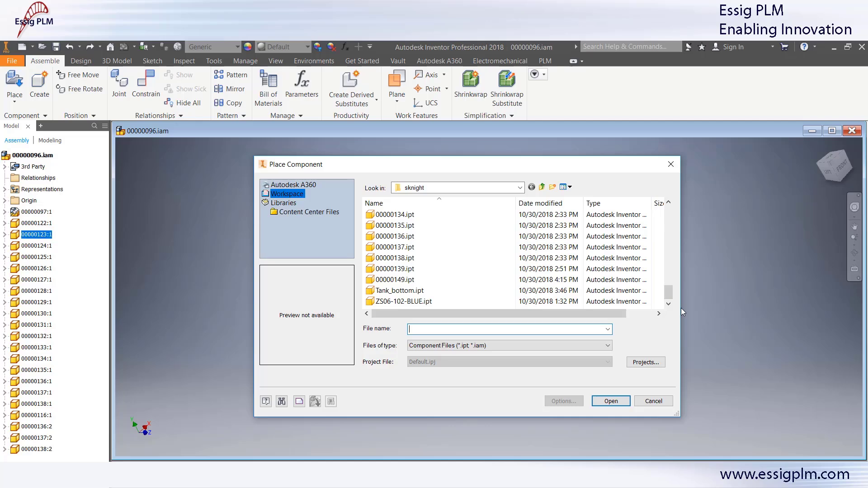
{"action": "left_click", "coordinate": [420, 302]}
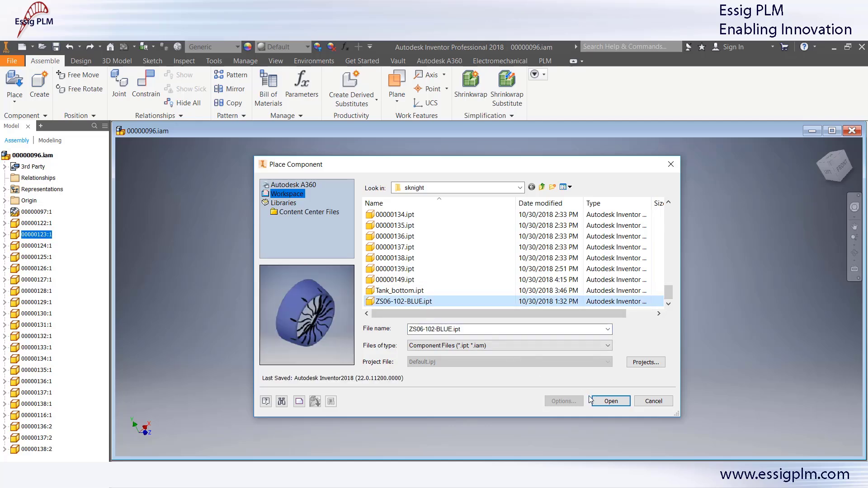
{"action": "left_click", "coordinate": [622, 402]}
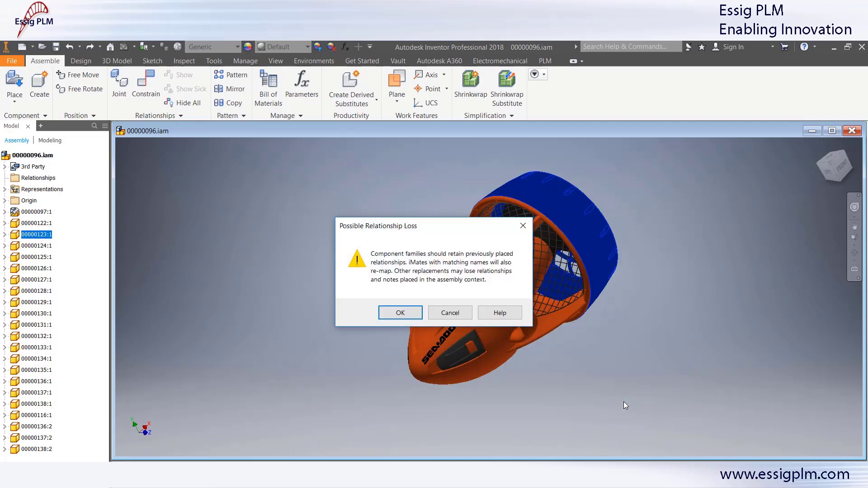
{"action": "left_click", "coordinate": [402, 312]}
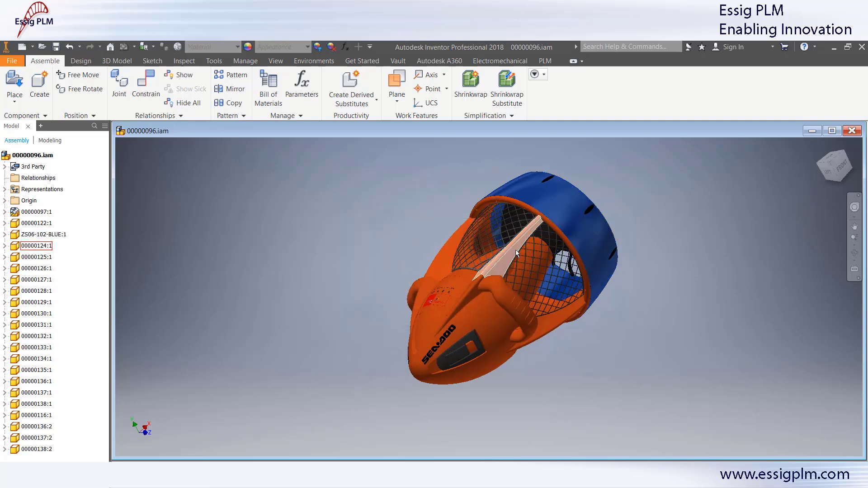
Step: Open the blue nozzle part and set its iProperties description to REAR NOZZLE - OCEAN BLUE
{"action": "right_click", "coordinate": [555, 211]}
{"action": "left_click", "coordinate": [554, 179]}
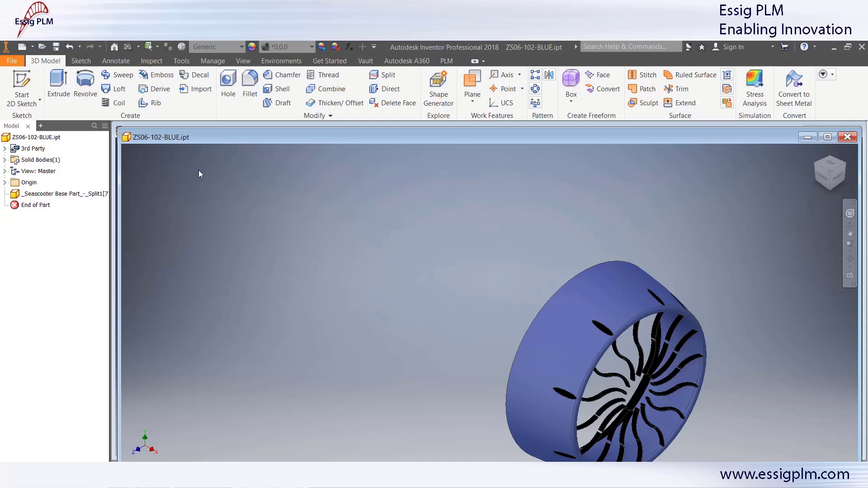
{"action": "right_click", "coordinate": [40, 137]}
{"action": "left_click", "coordinate": [84, 251]}
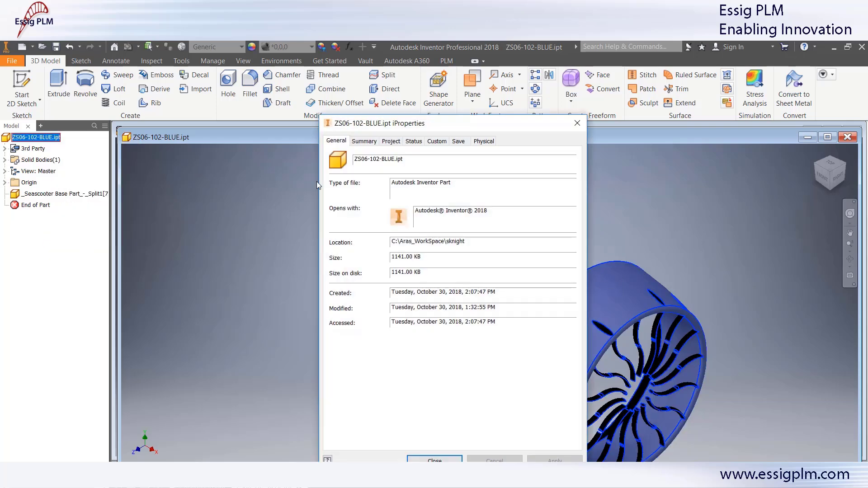
{"action": "left_click", "coordinate": [391, 141]}
{"action": "left_click", "coordinate": [462, 215]}
{"action": "type", "text": "- OCEAN BLUE"}
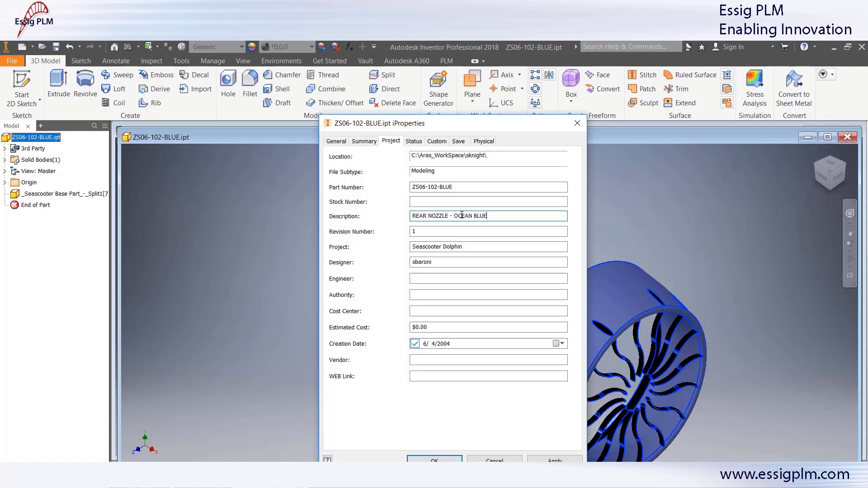
{"action": "left_click", "coordinate": [441, 461]}
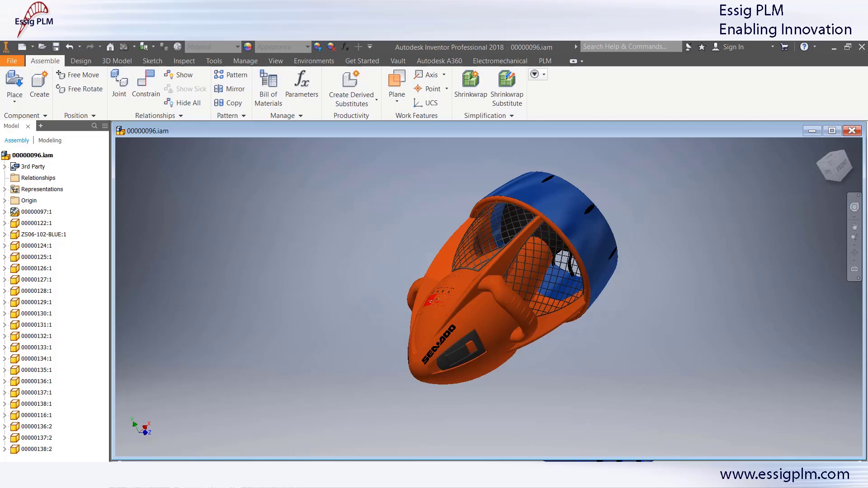
Step: Select the black propeller inside the blue nozzle and start a PLM Replace for it
{"action": "left_click_drag", "start_coordinate": [235, 459], "coordinate": [235, 476]}
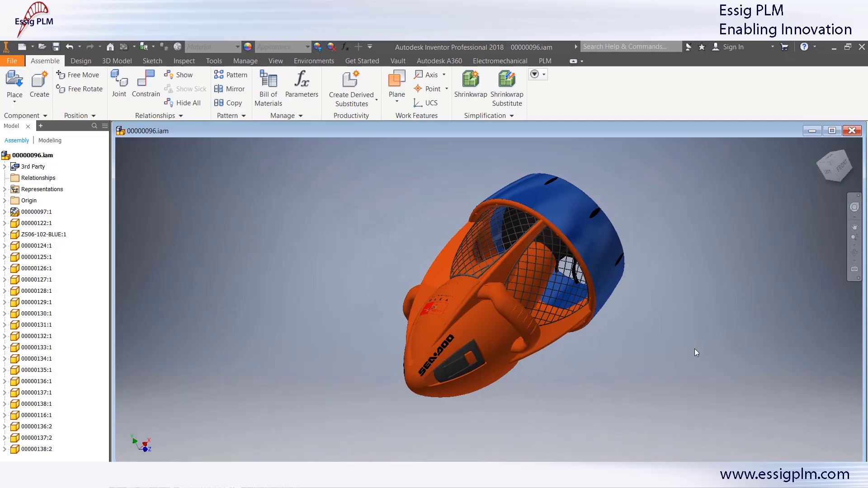
{"action": "left_click", "coordinate": [855, 258]}
{"action": "left_click_drag", "start_coordinate": [650, 300], "coordinate": [516, 397]}
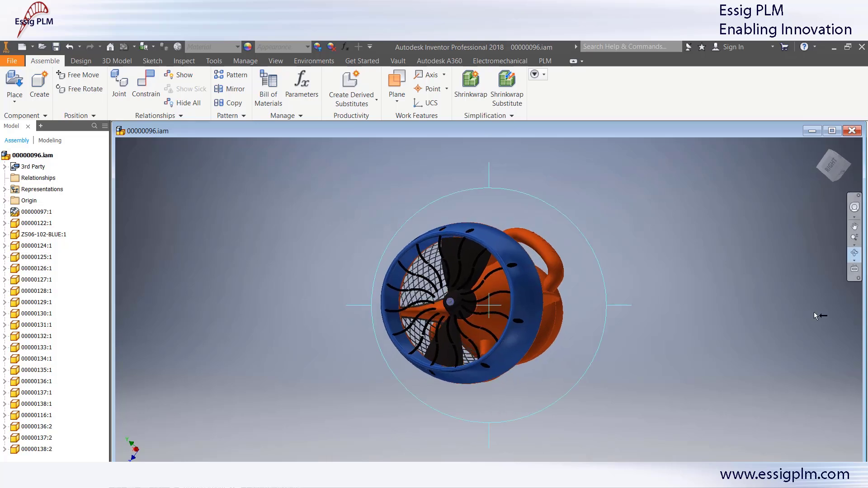
{"action": "left_click", "coordinate": [854, 245]}
{"action": "left_click", "coordinate": [827, 263]}
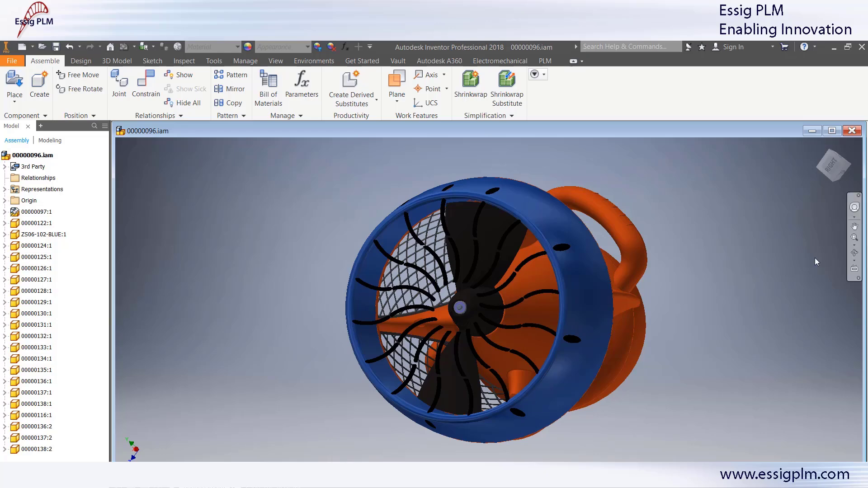
{"action": "left_click", "coordinate": [495, 228]}
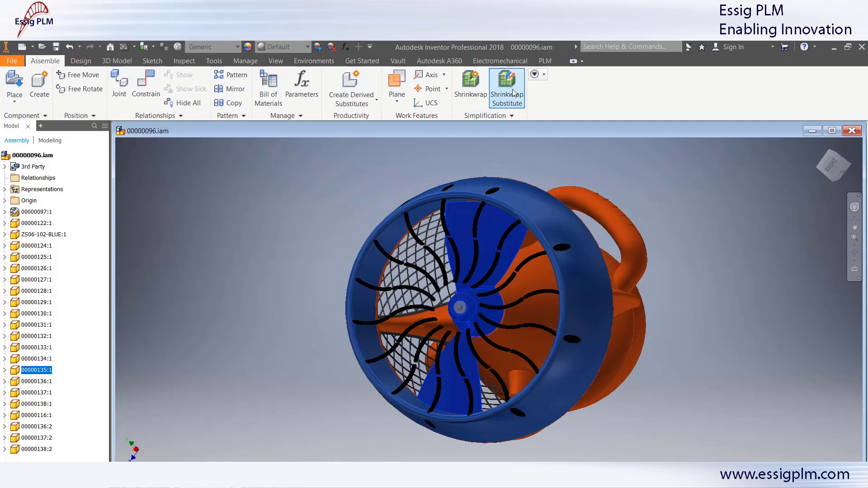
{"action": "left_click", "coordinate": [544, 61]}
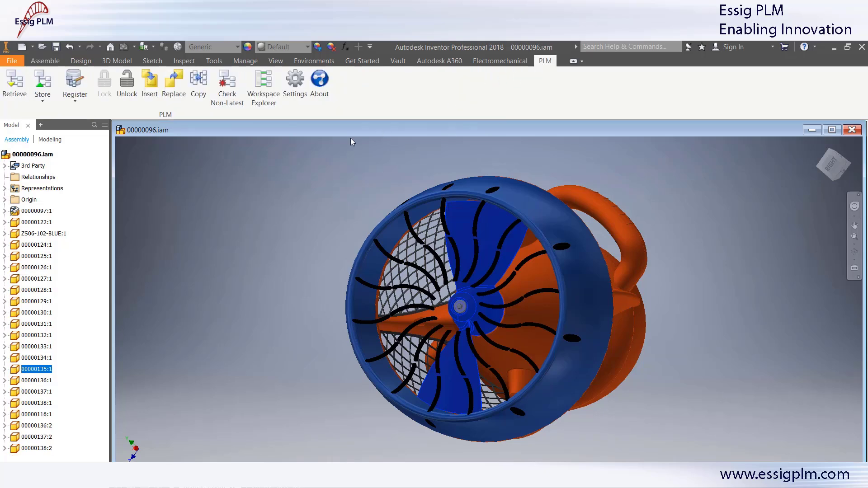
{"action": "left_click", "coordinate": [175, 84]}
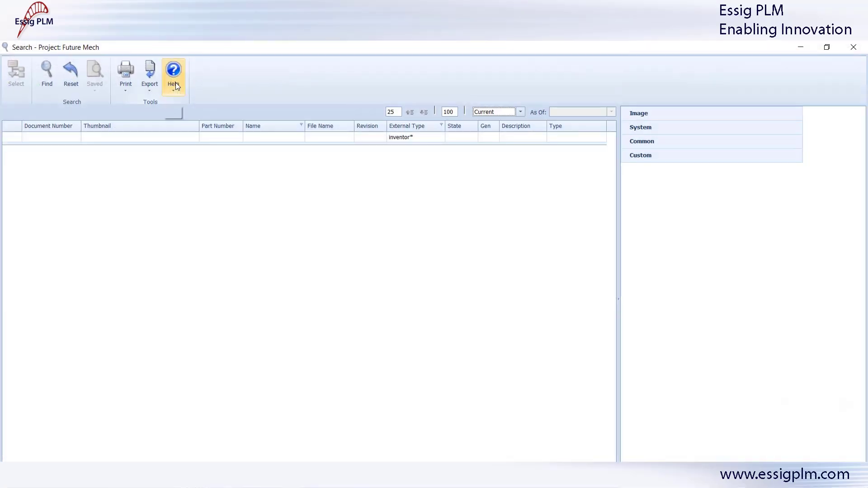
Step: Search part names for *prop* and replace the propeller with the 9-inch 4-blade prop 00000139.ipt
{"action": "left_click", "coordinate": [250, 127]}
{"action": "left_click", "coordinate": [254, 138]}
{"action": "type", "text": "*pip*"}
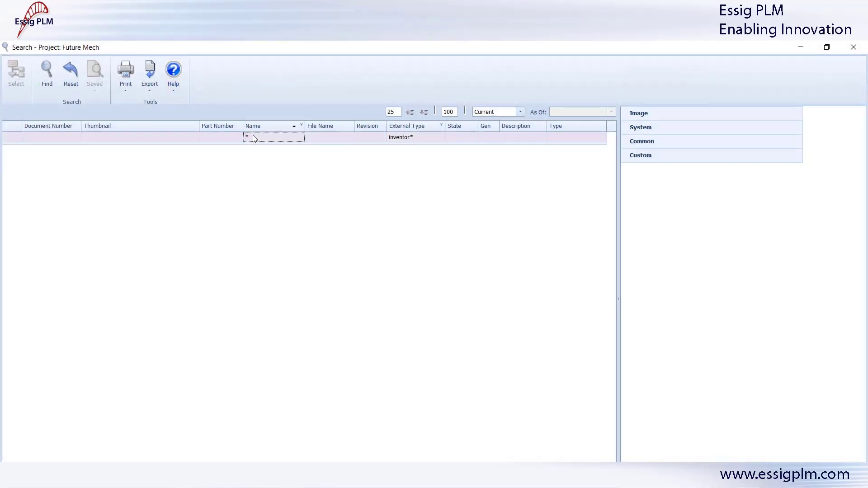
{"action": "key", "text": "Return"}
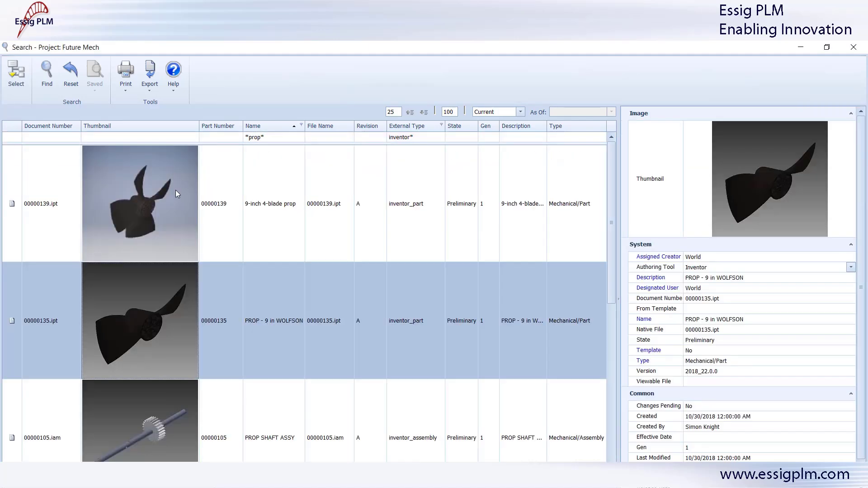
{"action": "left_click", "coordinate": [68, 186]}
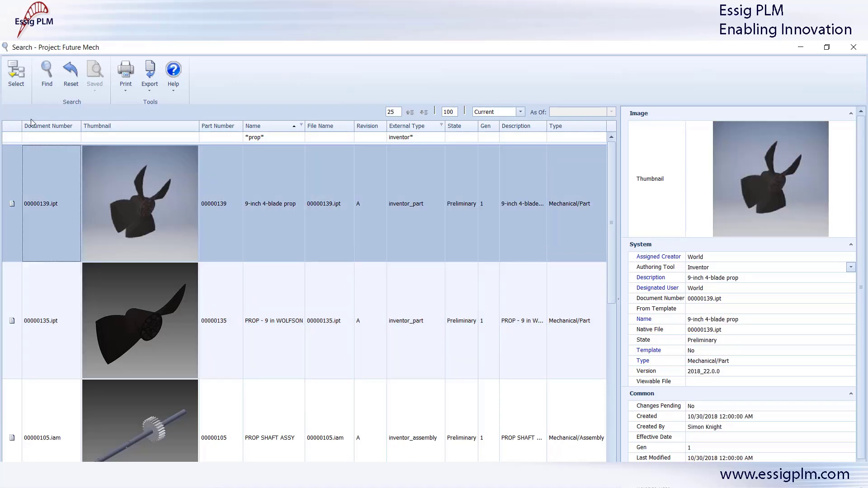
{"action": "left_click", "coordinate": [13, 85]}
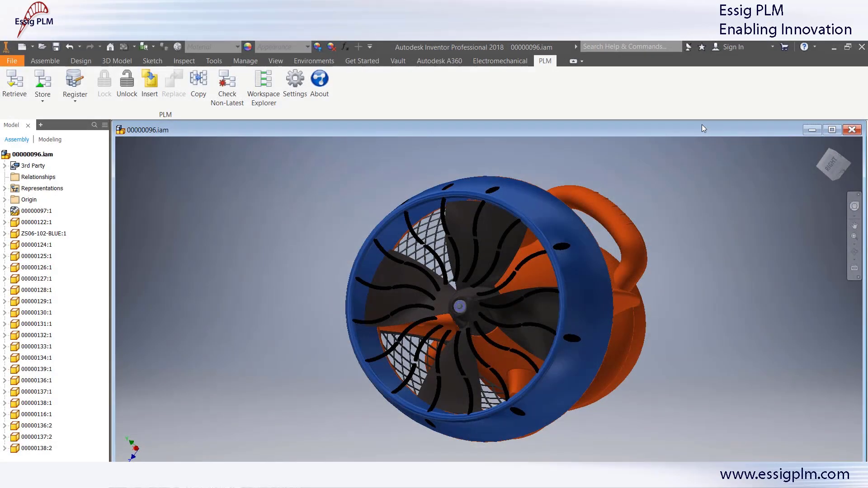
Step: Find the retaining nut 00000149.ipt in PLM by description *nut* and insert one instance in free space beside the seascooter
{"action": "left_click", "coordinate": [153, 84]}
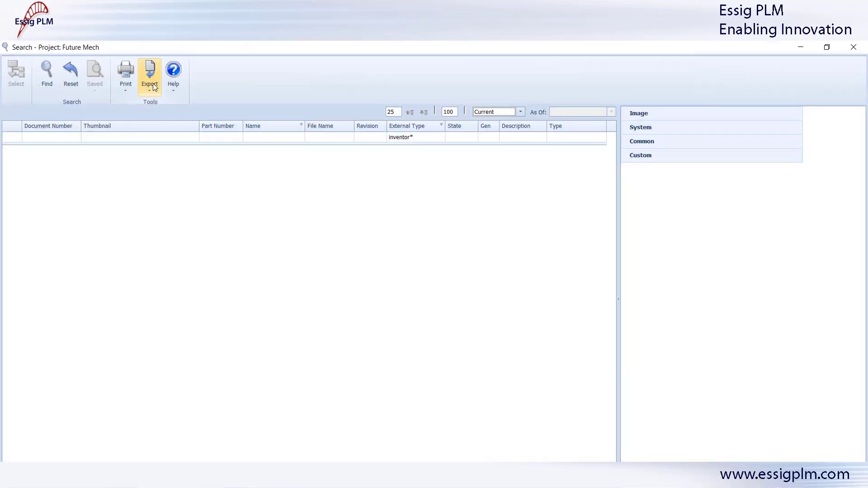
{"action": "left_click", "coordinate": [512, 137]}
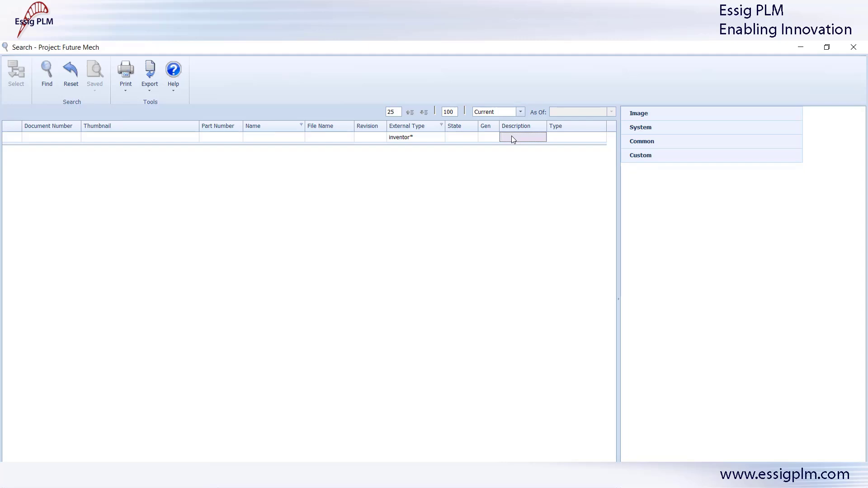
{"action": "type", "text": "*nut*"}
{"action": "key", "text": "Return"}
{"action": "left_click", "coordinate": [171, 164]}
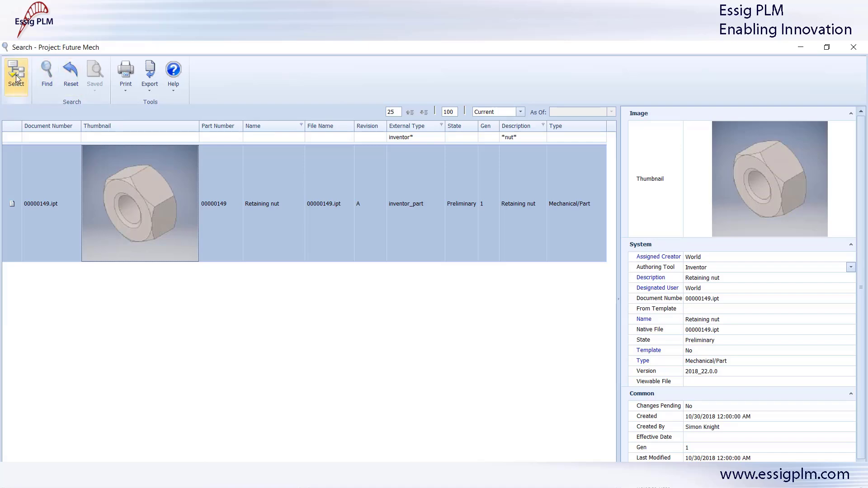
{"action": "left_click", "coordinate": [16, 75]}
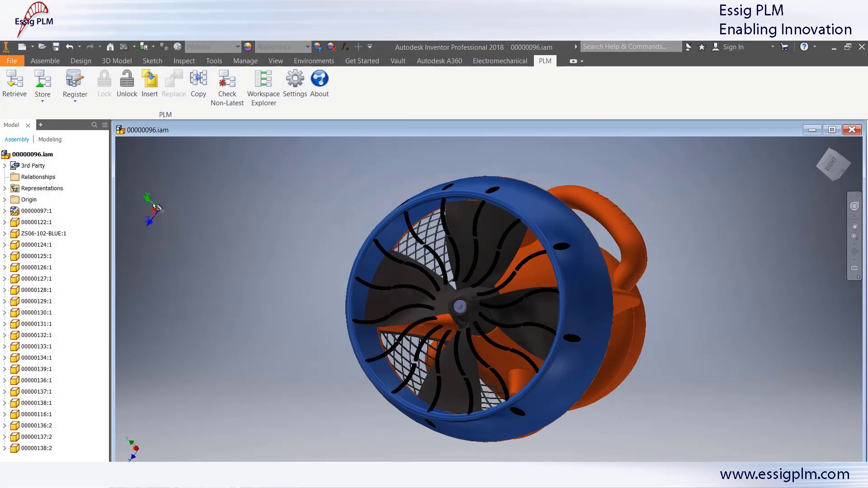
{"action": "left_click", "coordinate": [250, 270]}
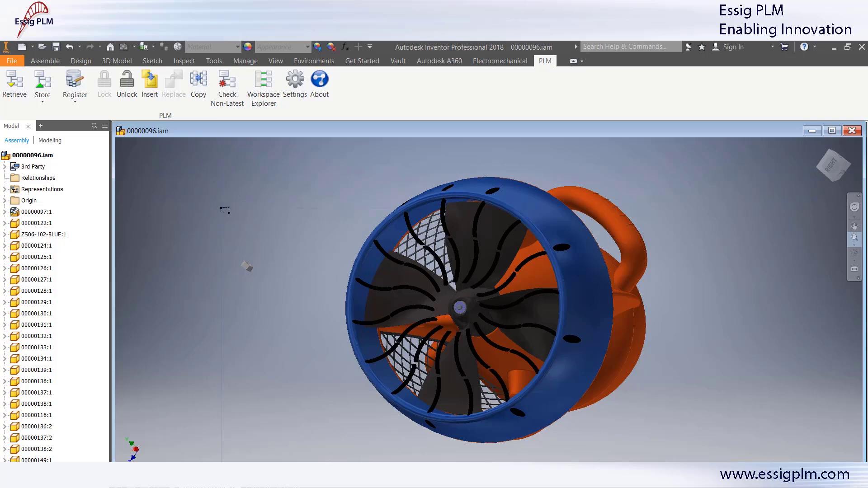
{"action": "key", "text": "Escape"}
Step: Constrain the retaining nut concentric and flush at the centre of the propeller hub with an Insert constraint at 0 mm offset
{"action": "scroll", "coordinate": [231, 277], "scroll_direction": "down", "scroll_amount": 4}
{"action": "left_click", "coordinate": [46, 61]}
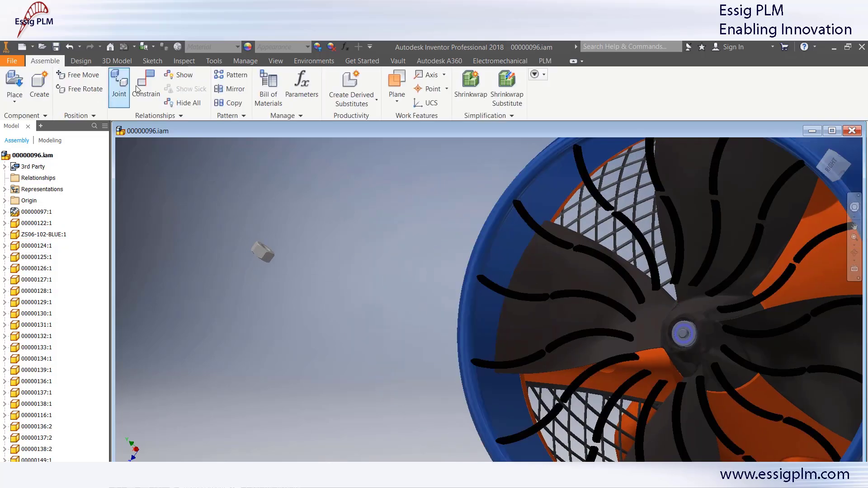
{"action": "left_click", "coordinate": [146, 87]}
{"action": "left_click_drag", "start_coordinate": [163, 149], "coordinate": [183, 327]}
{"action": "left_click", "coordinate": [199, 372]}
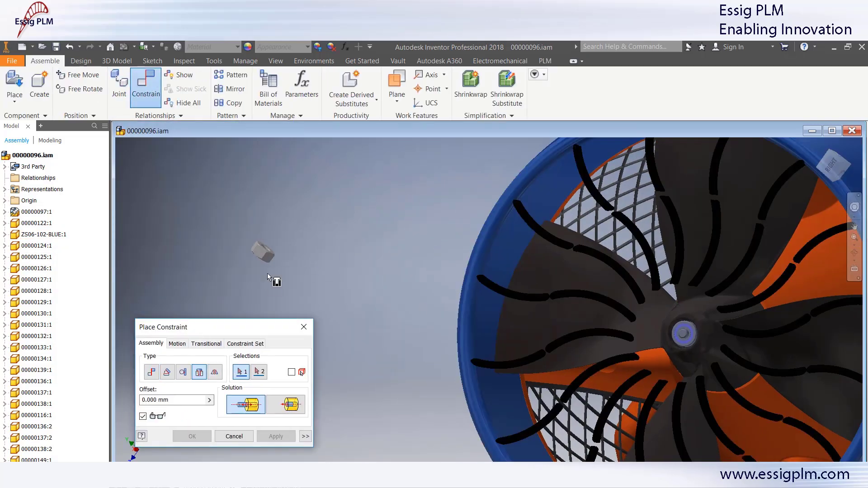
{"action": "left_click", "coordinate": [266, 249]}
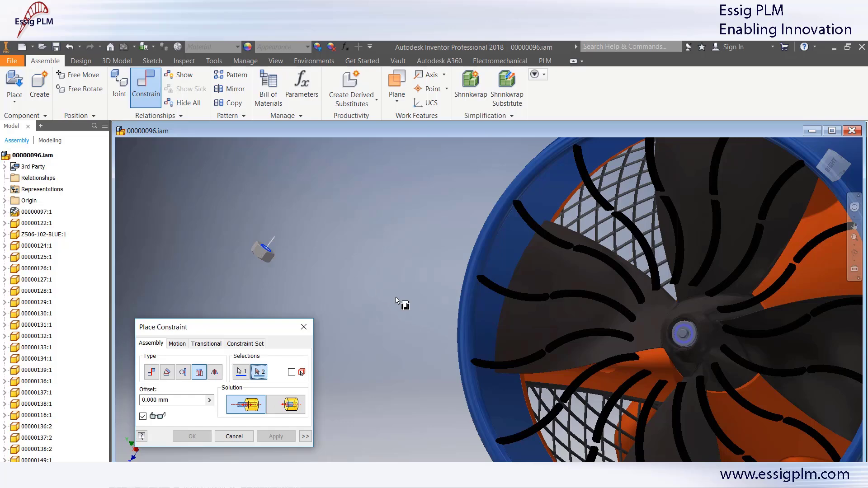
{"action": "left_click", "coordinate": [687, 338]}
{"action": "left_click", "coordinate": [196, 441]}
Step: Place one M5 x 10 cross recessed oval countersunk head tapping screw from the Content Center beside the blue nozzle
{"action": "left_click", "coordinate": [854, 245]}
{"action": "left_click", "coordinate": [827, 264]}
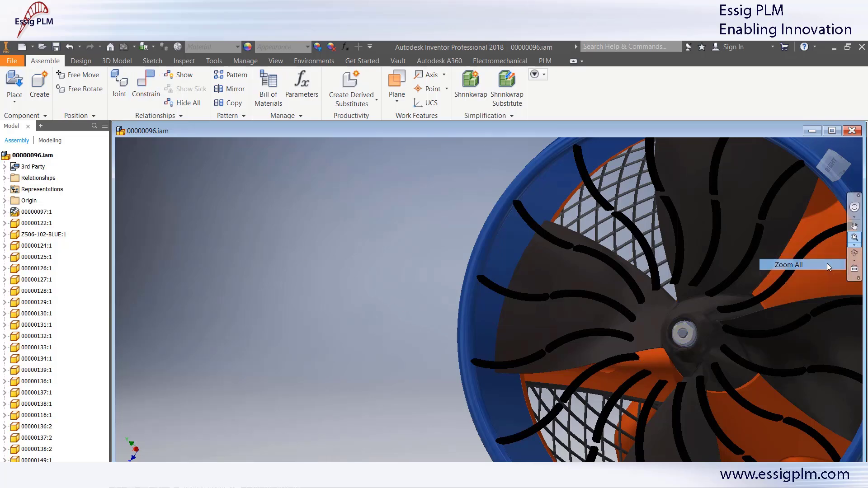
{"action": "left_click", "coordinate": [854, 253]}
{"action": "left_click_drag", "start_coordinate": [566, 305], "coordinate": [611, 301]}
{"action": "key", "text": "z"}
{"action": "left_click_drag", "start_coordinate": [372, 194], "coordinate": [605, 415]}
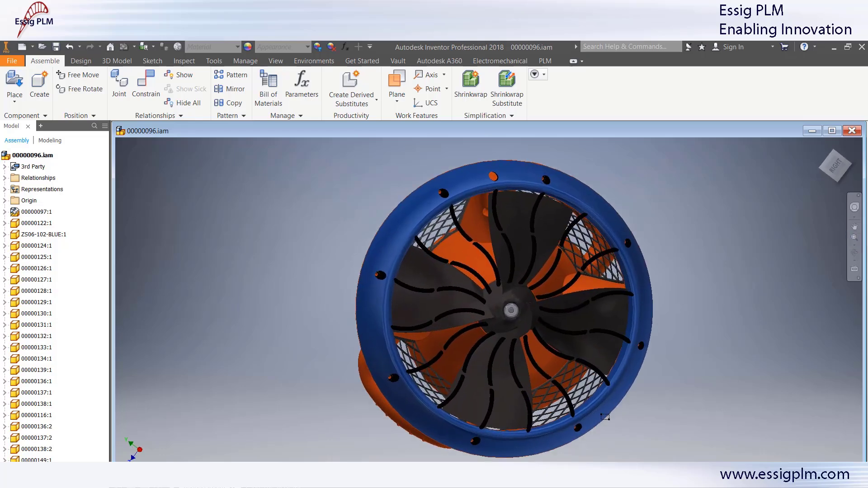
{"action": "left_click", "coordinate": [15, 97]}
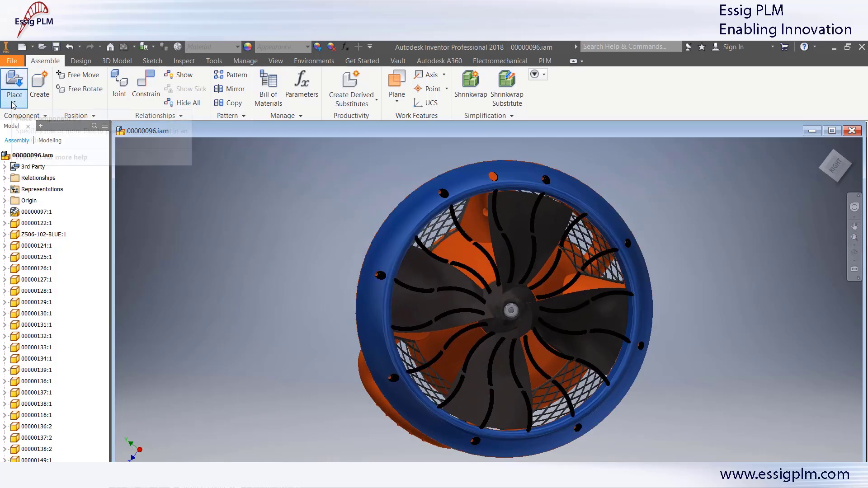
{"action": "left_click", "coordinate": [52, 171]}
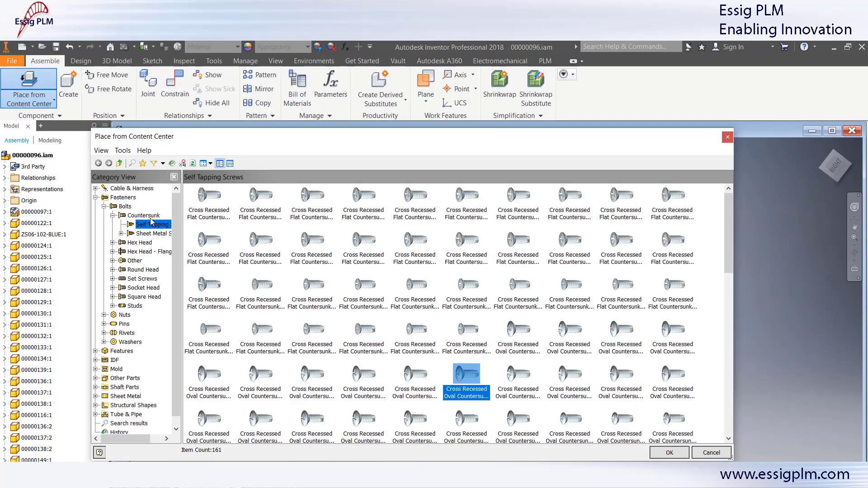
{"action": "double_click", "coordinate": [462, 375]}
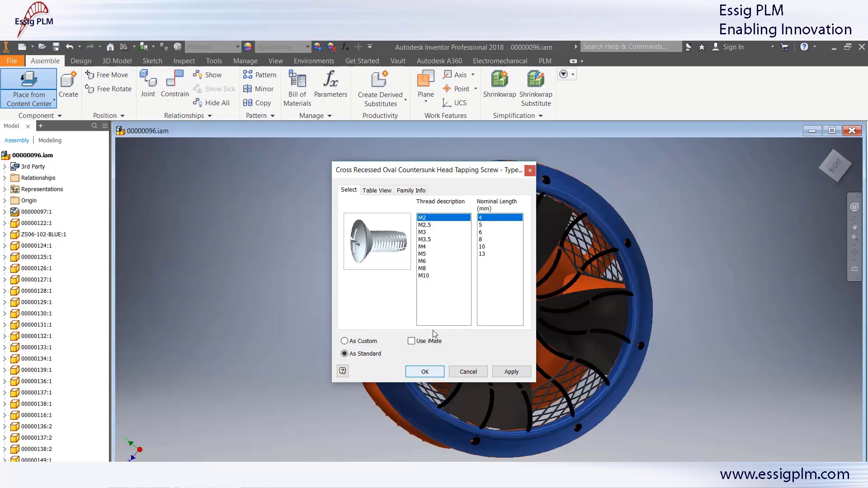
{"action": "left_click", "coordinate": [436, 254]}
{"action": "left_click", "coordinate": [425, 371]}
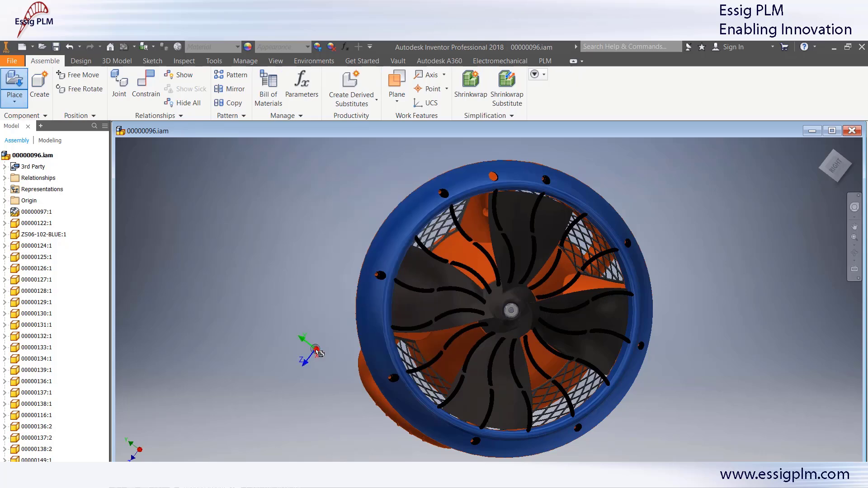
{"action": "left_click", "coordinate": [313, 357]}
{"action": "key", "text": "Escape"}
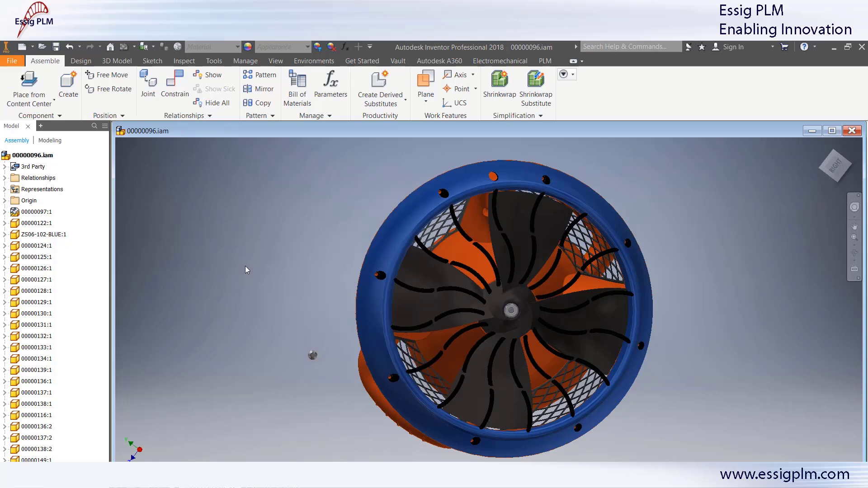
Step: Seat the tapping screw in a hole on the blue nozzle's rim with an Insert constraint at 0 mm offset
{"action": "left_click", "coordinate": [175, 84]}
{"action": "left_click_drag", "start_coordinate": [196, 325], "coordinate": [189, 167]}
{"action": "left_click", "coordinate": [192, 216]}
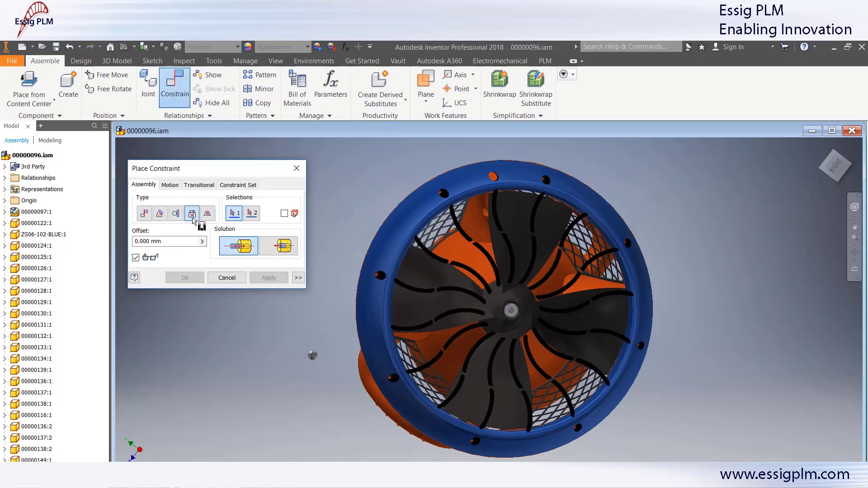
{"action": "left_click", "coordinate": [310, 354]}
{"action": "left_click", "coordinate": [380, 275]}
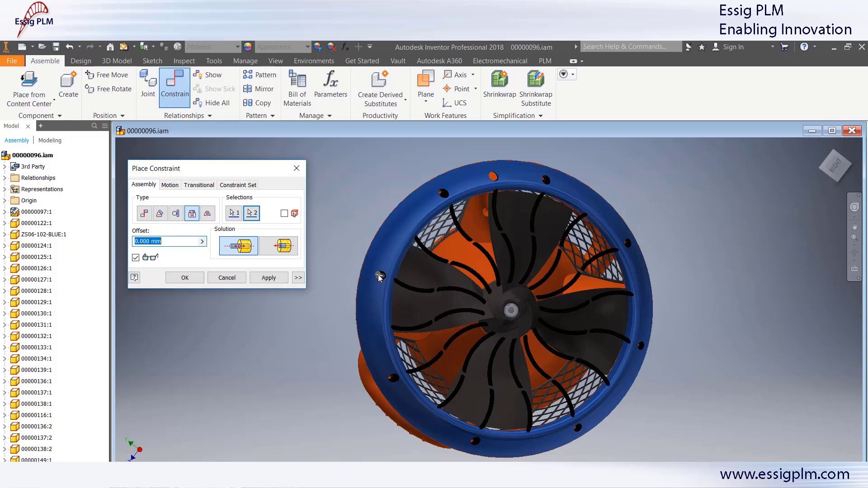
{"action": "left_click", "coordinate": [185, 277]}
Step: Pattern the tapping screw circularly about the assembly's X axis with 8 instances at 45 degrees
{"action": "left_click", "coordinate": [260, 74]}
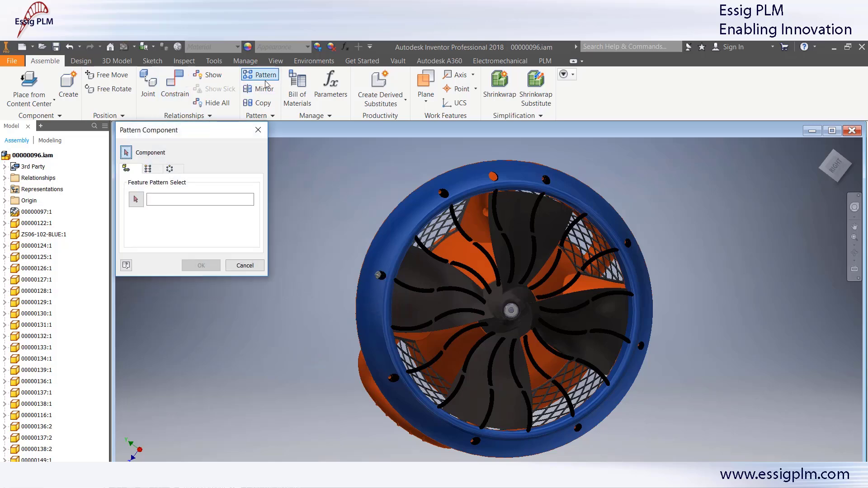
{"action": "left_click", "coordinate": [169, 168]}
{"action": "left_click", "coordinate": [38, 245]}
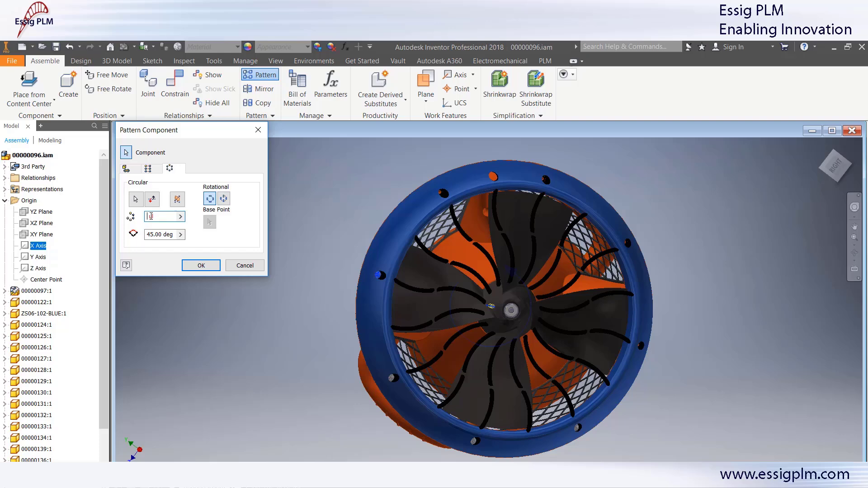
{"action": "left_click", "coordinate": [202, 266]}
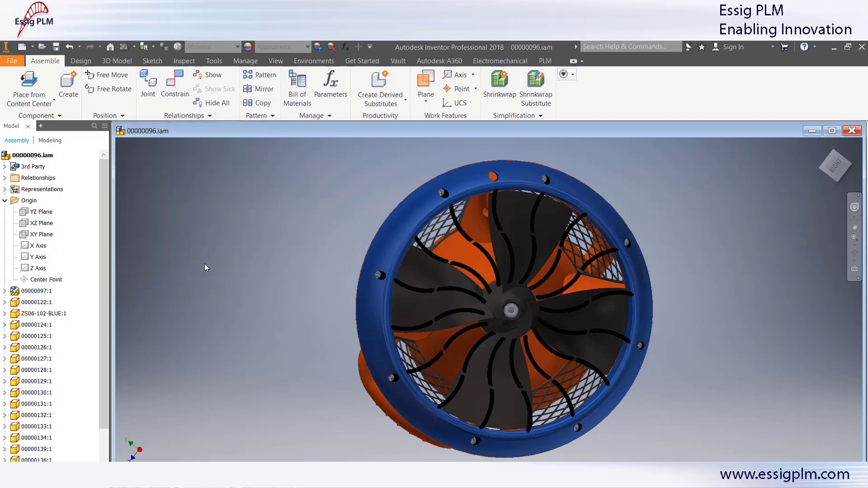
Step: Review the assembly's bill of materials, checking the replaced nozzle and propeller, the added nut and the screws
{"action": "left_click", "coordinate": [298, 92]}
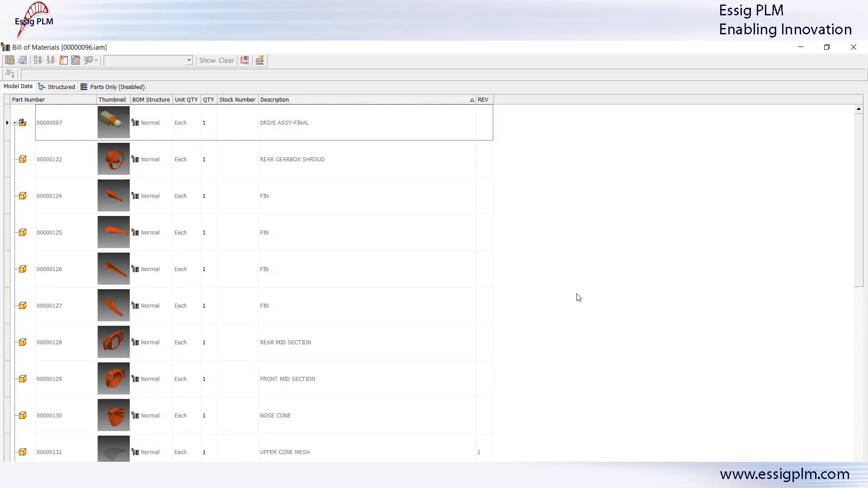
{"action": "scroll", "coordinate": [579, 297], "scroll_direction": "down", "scroll_amount": 4}
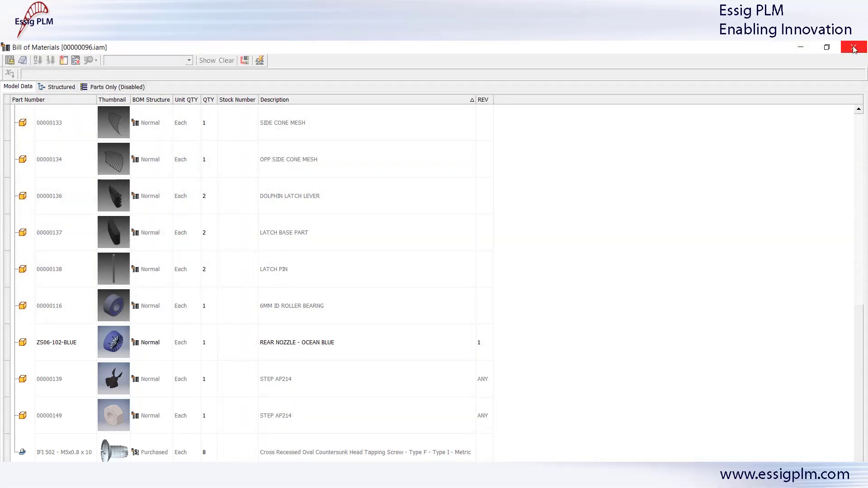
{"action": "left_click", "coordinate": [853, 49]}
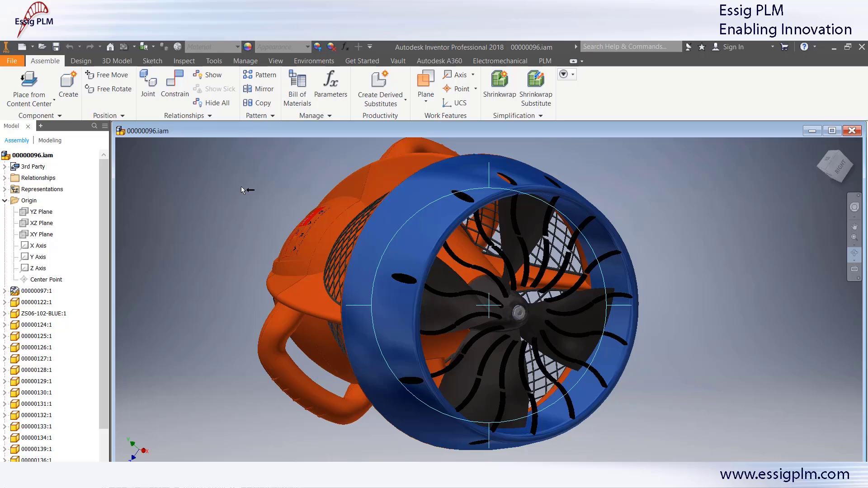
Step: Start the PLM Register operation for the assembly and accept renaming documents by their part number
{"action": "left_click", "coordinate": [545, 61]}
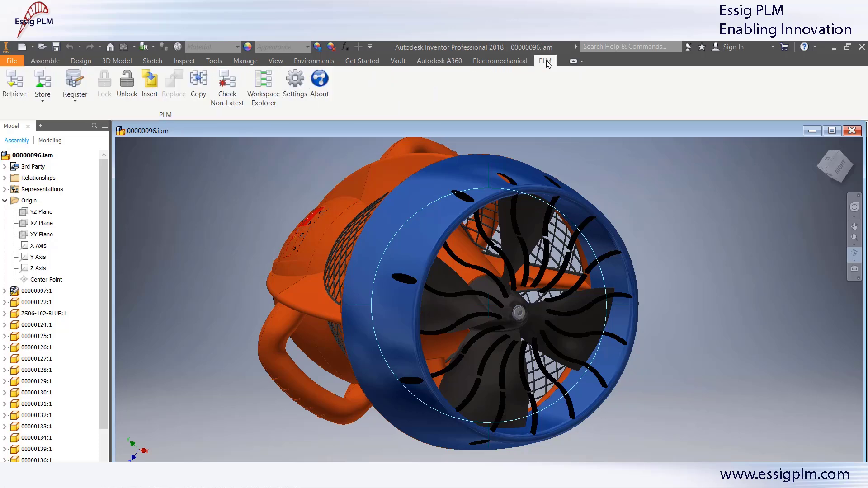
{"action": "left_click", "coordinate": [75, 80]}
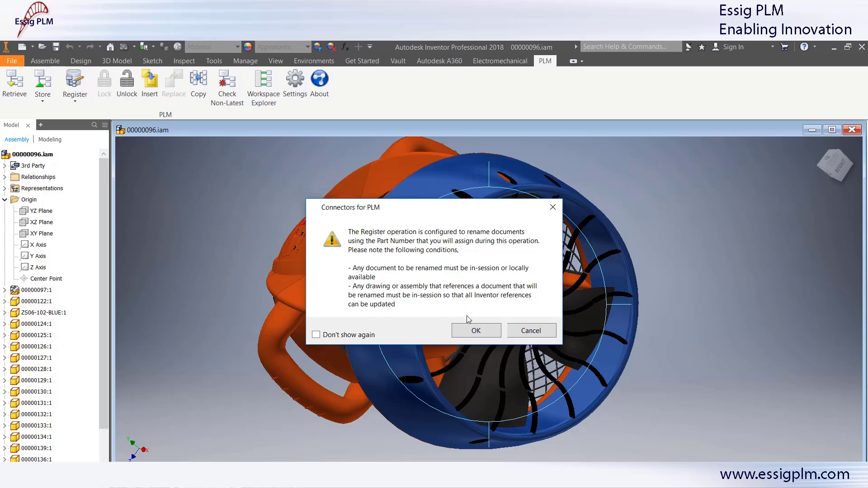
{"action": "left_click", "coordinate": [468, 333]}
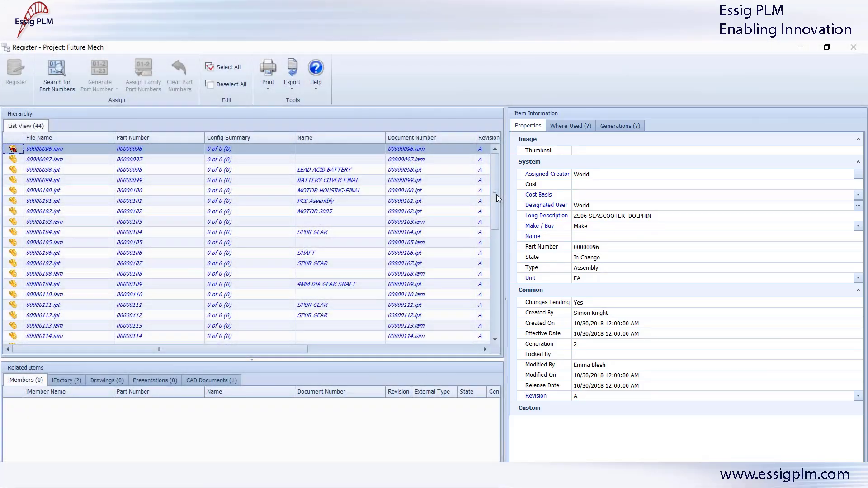
Step: Find ZS06-102-BLUE.ipt in the Register hierarchy and assign it part number 008765
{"action": "left_click_drag", "start_coordinate": [495, 191], "coordinate": [498, 266]}
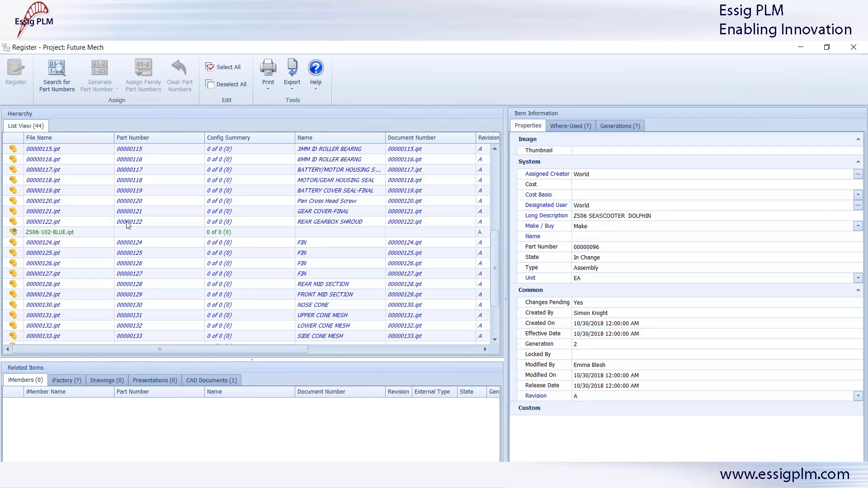
{"action": "left_click", "coordinate": [89, 231]}
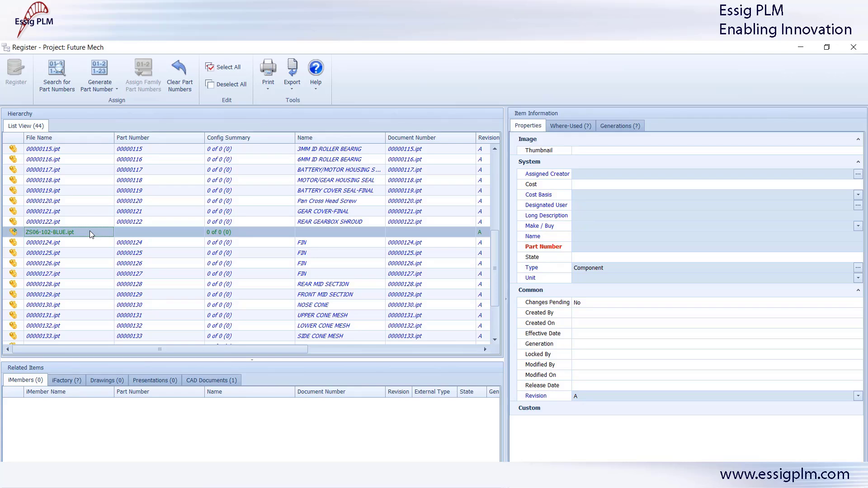
{"action": "left_click", "coordinate": [580, 247]}
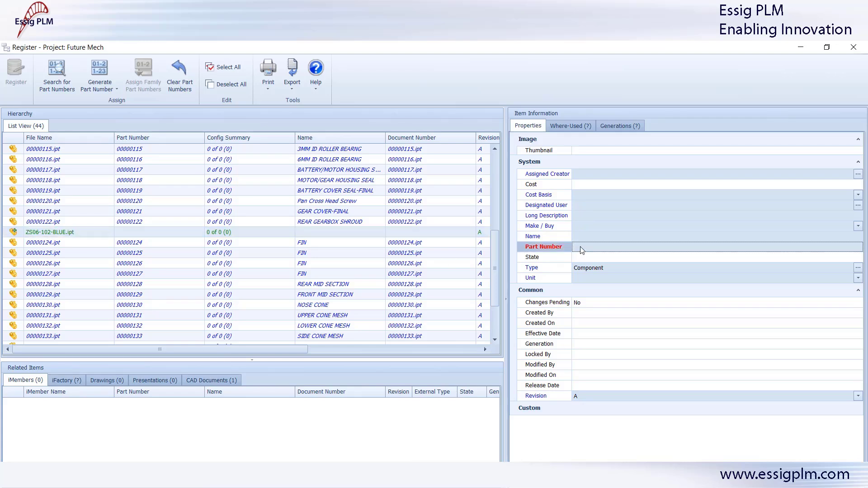
{"action": "type", "text": "000765"}
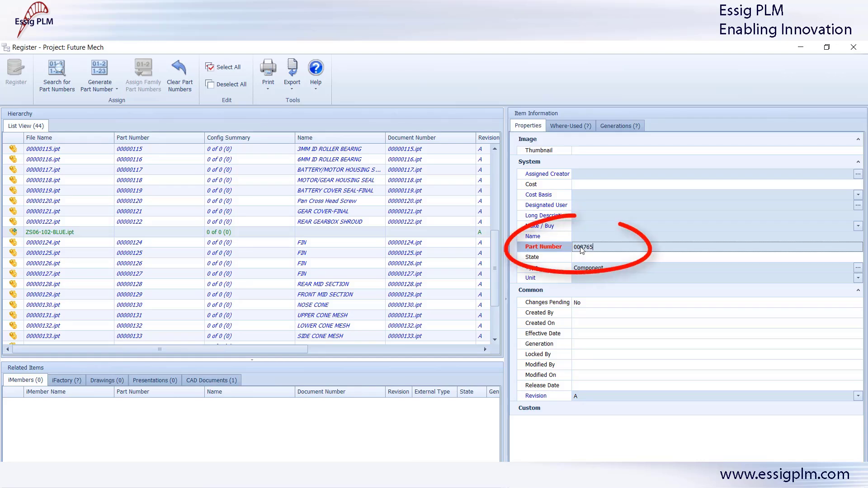
{"action": "key", "text": "Return"}
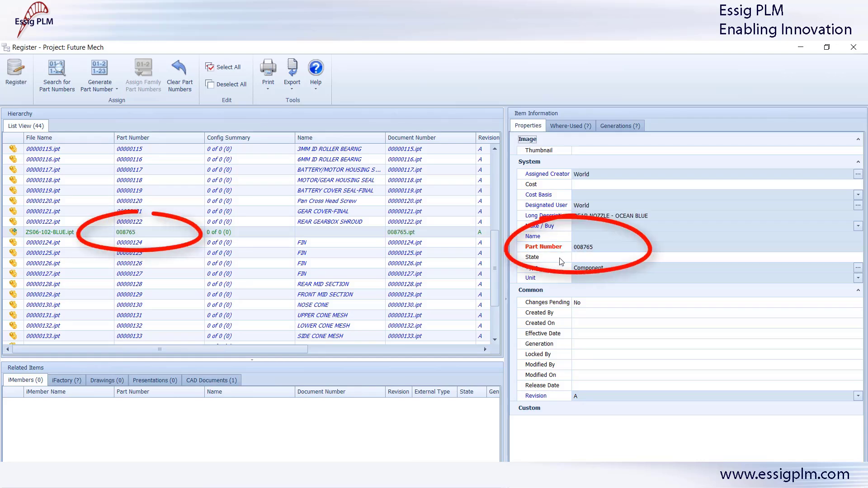
Step: Clear the manually assigned part number of ZS06-102-BLUE.ipt and generate one automatically
{"action": "left_click", "coordinate": [182, 74]}
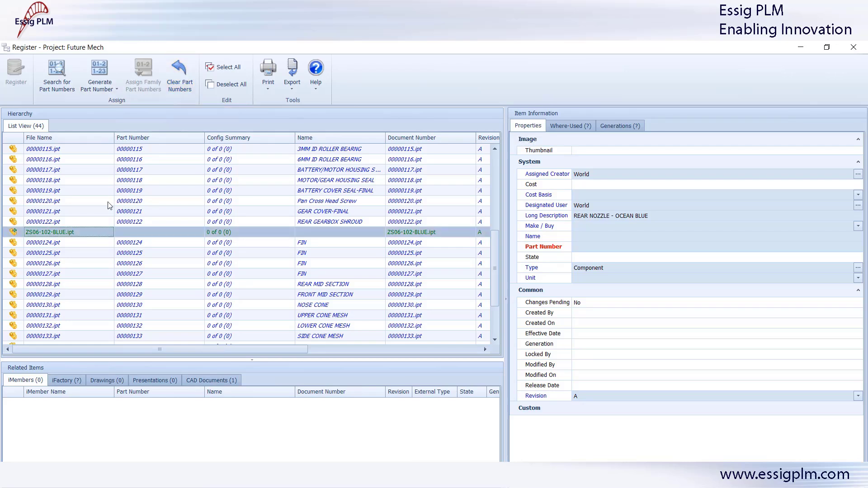
{"action": "left_click", "coordinate": [103, 72]}
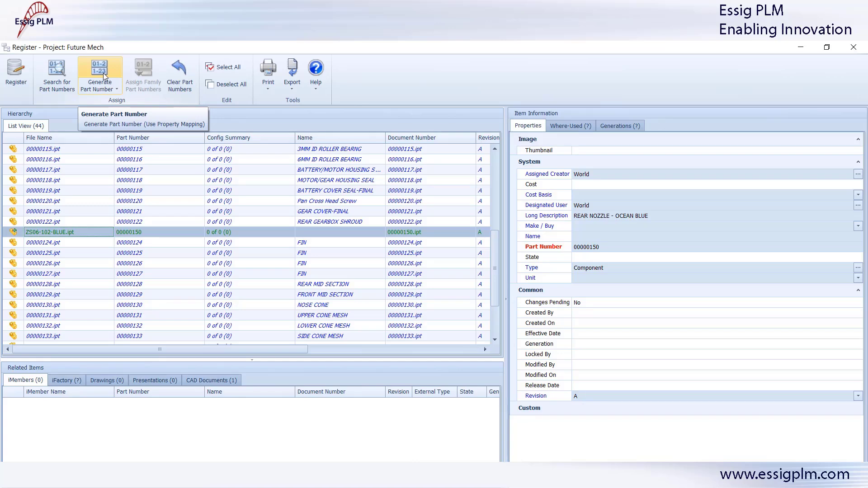
Step: Open the search for existing PLM part numbers for ZS06-102-BLUE.ipt and start a part number filter
{"action": "left_click", "coordinate": [56, 75]}
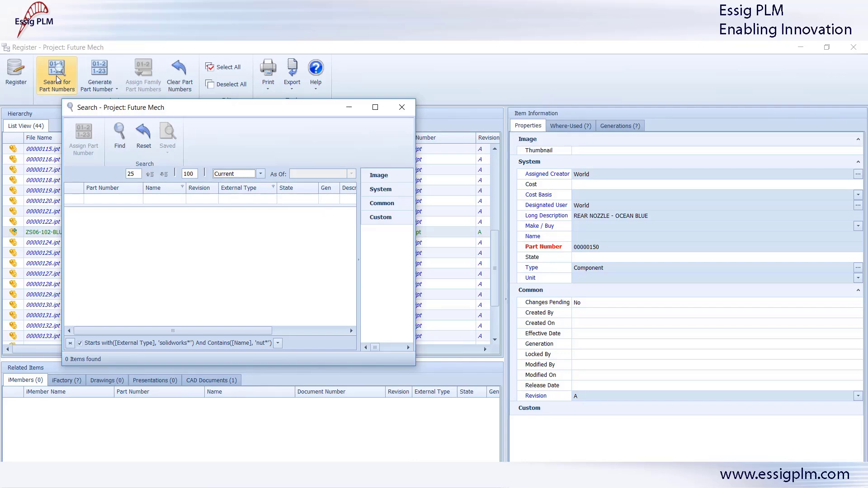
{"action": "left_click", "coordinate": [118, 199]}
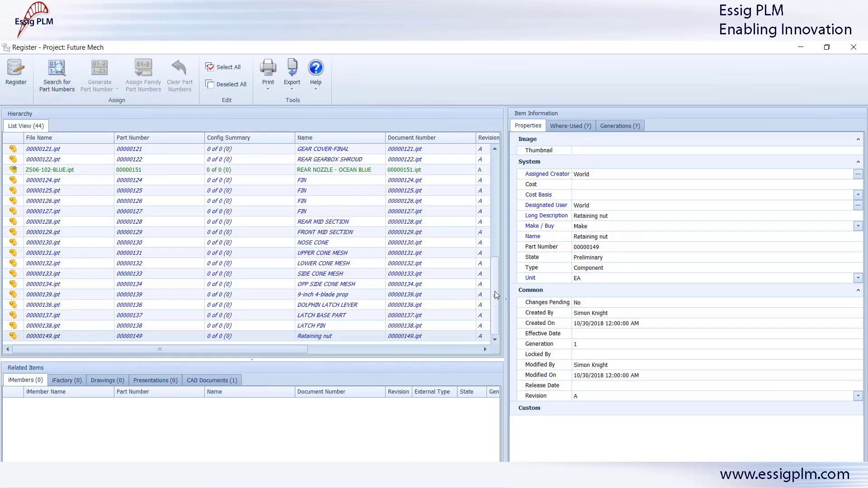
Step: Register the REAR NOZZLE - OCEAN BLUE part under part number 00000151 and continue with the Store Document operation
{"action": "left_click_drag", "start_coordinate": [494, 291], "coordinate": [492, 266]}
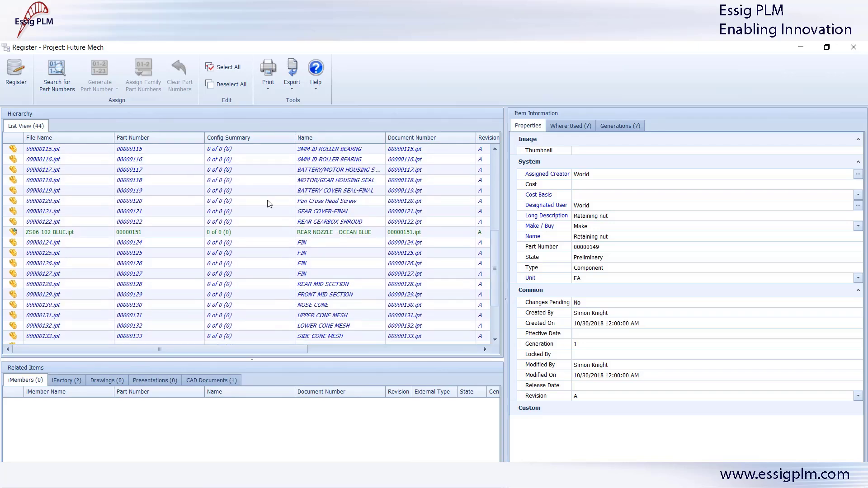
{"action": "left_click", "coordinate": [11, 77]}
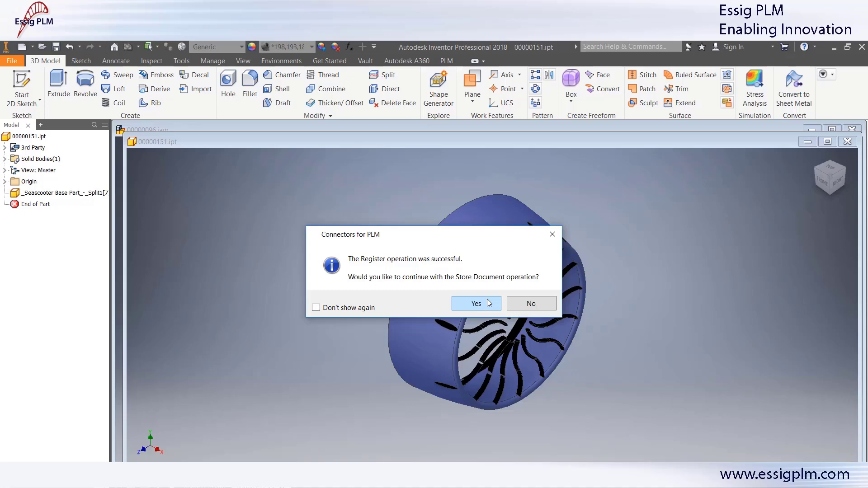
{"action": "left_click", "coordinate": [475, 302]}
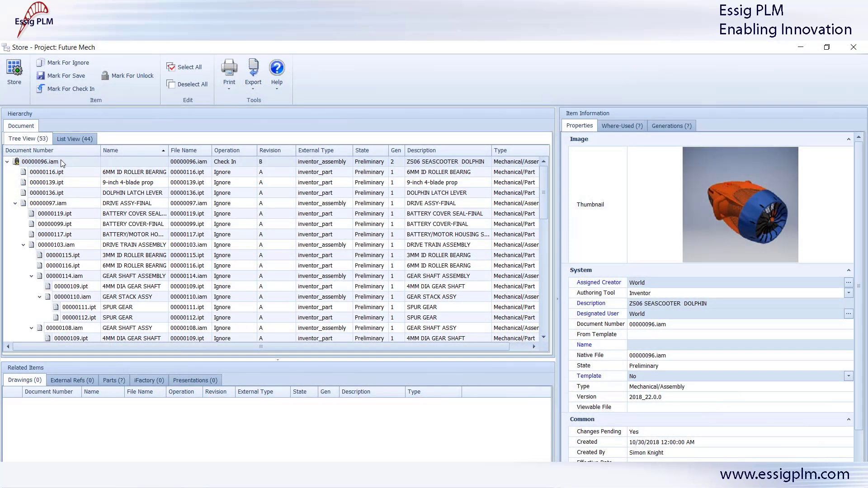
Step: Examine the lock status of assembly 00000096.iam and the rear nozzle 00000151.ipt in the Store hierarchy
{"action": "left_click", "coordinate": [60, 161]}
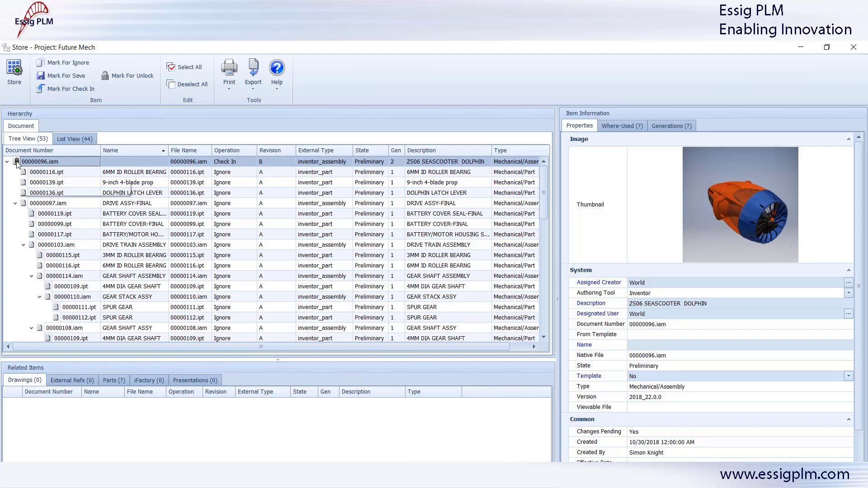
{"action": "mouse_move", "coordinate": [17, 162]}
{"action": "scroll", "coordinate": [12, 221], "scroll_direction": "down", "scroll_amount": 12}
{"action": "mouse_move", "coordinate": [25, 299]}
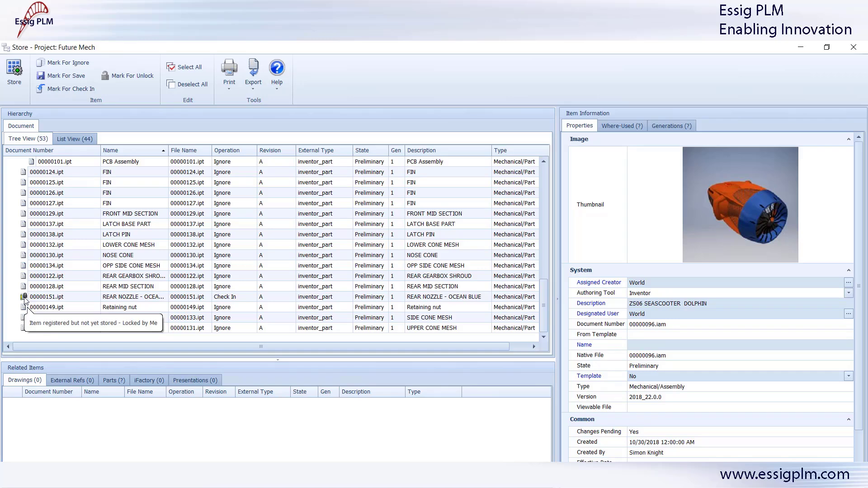
{"action": "left_click", "coordinate": [71, 297]}
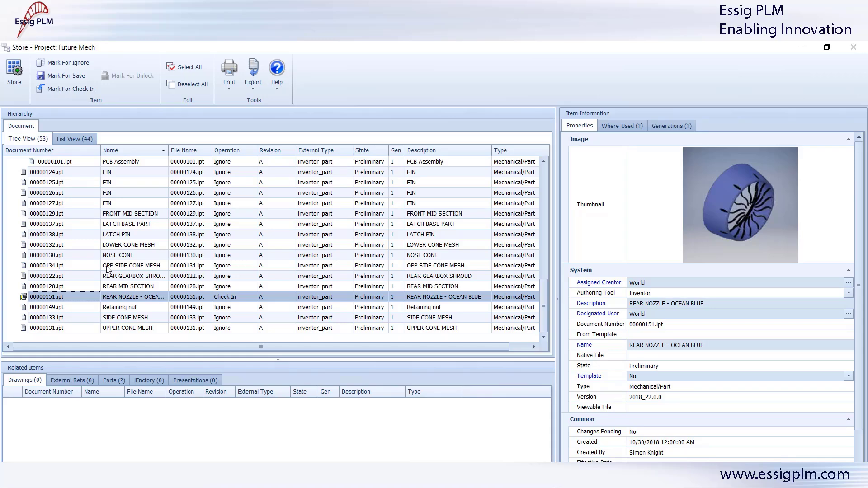
Step: Sort the flat document list by operation and store the documents marked Check In
{"action": "left_click", "coordinate": [74, 139]}
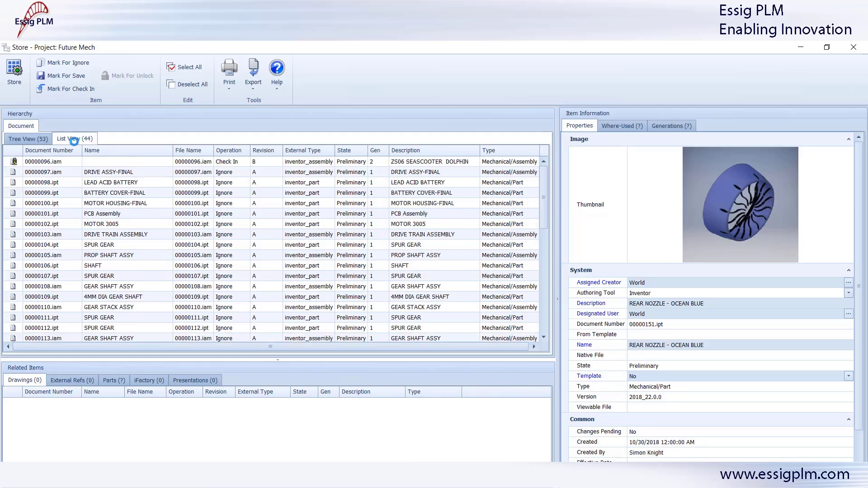
{"action": "left_click", "coordinate": [229, 152]}
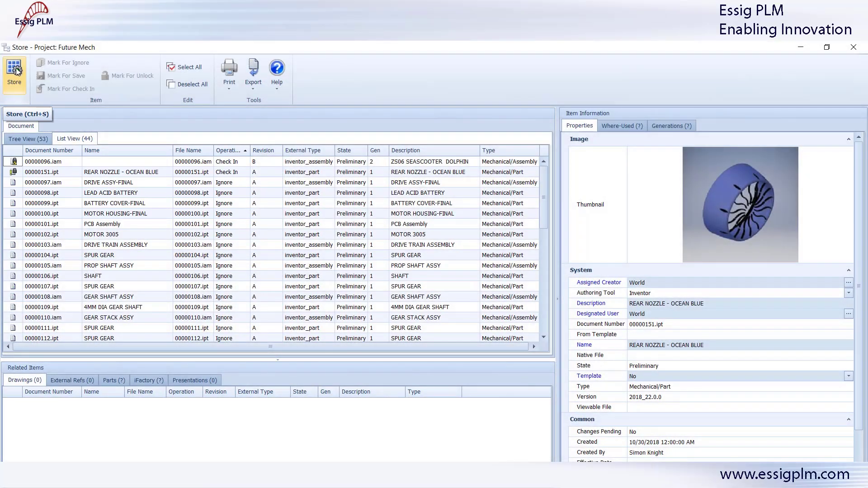
{"action": "left_click", "coordinate": [15, 67]}
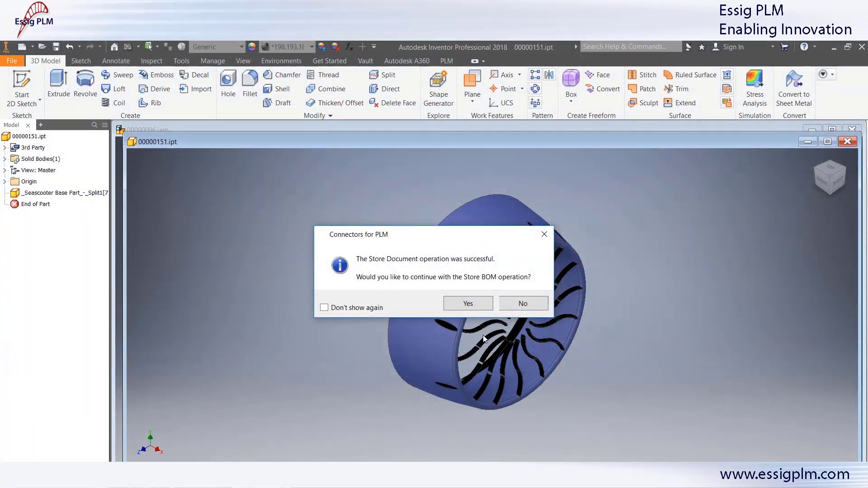
Step: Continue with the Store BOM operation, store the BOM of assembly 00000096 and return to Inventor
{"action": "left_click", "coordinate": [473, 310]}
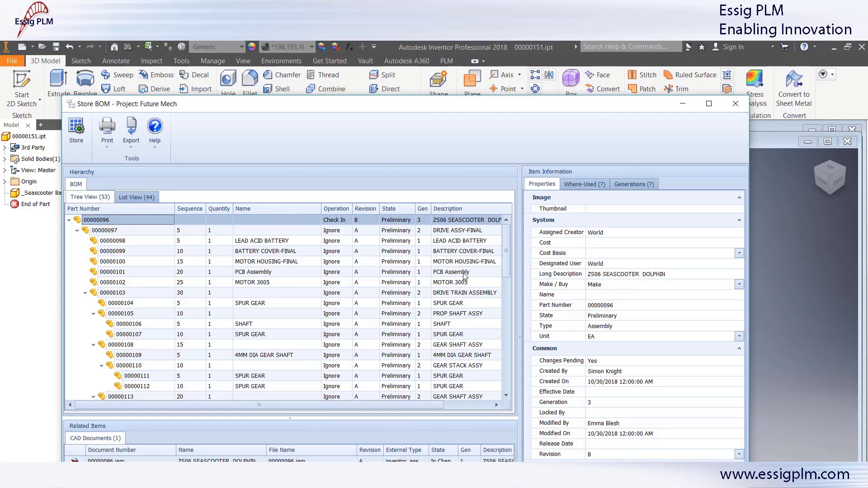
{"action": "left_click", "coordinate": [82, 131]}
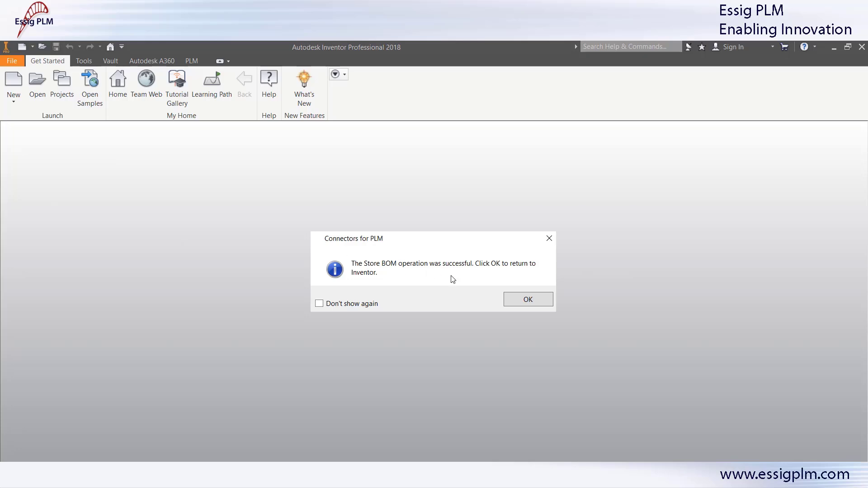
{"action": "left_click", "coordinate": [515, 299]}
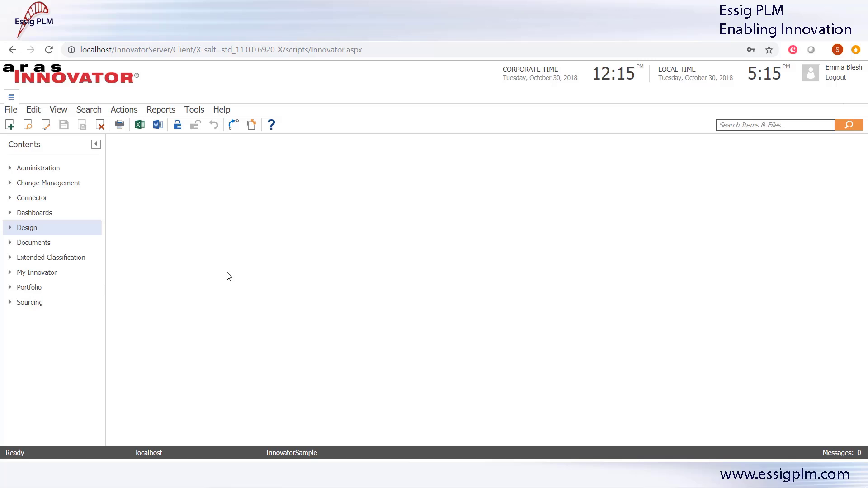
Step: Switch to Aras Innovator, open ECO-100015 from My InBasket and open its new part 00000096
{"action": "left_click", "coordinate": [9, 273]}
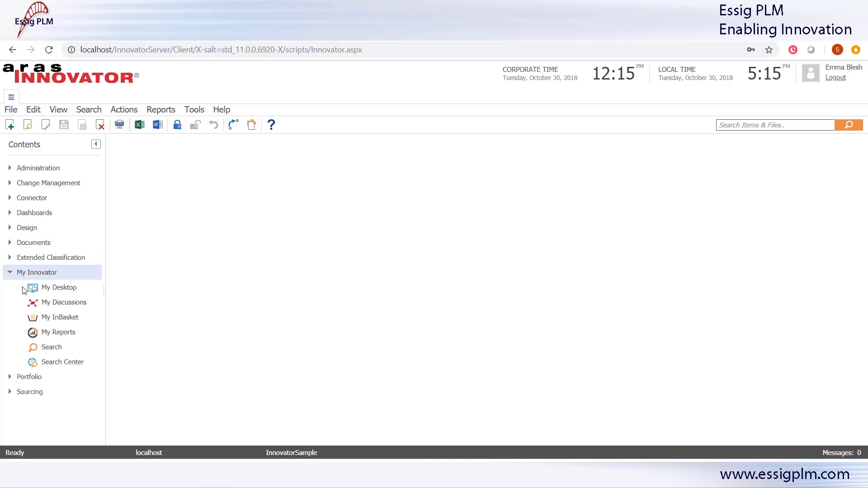
{"action": "left_click", "coordinate": [60, 317]}
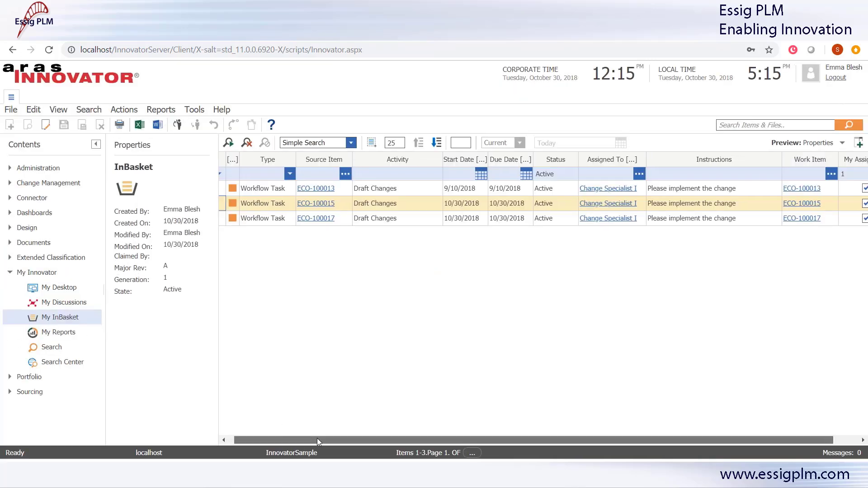
{"action": "left_click", "coordinate": [808, 204]}
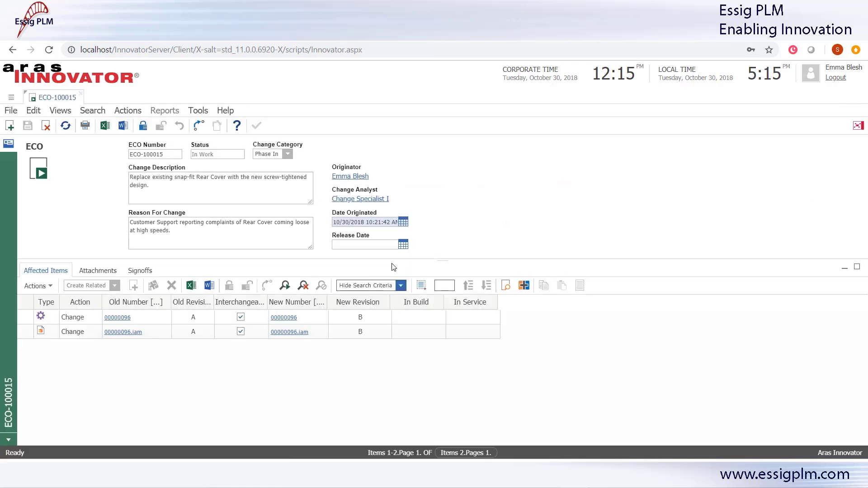
{"action": "left_click", "coordinate": [289, 318]}
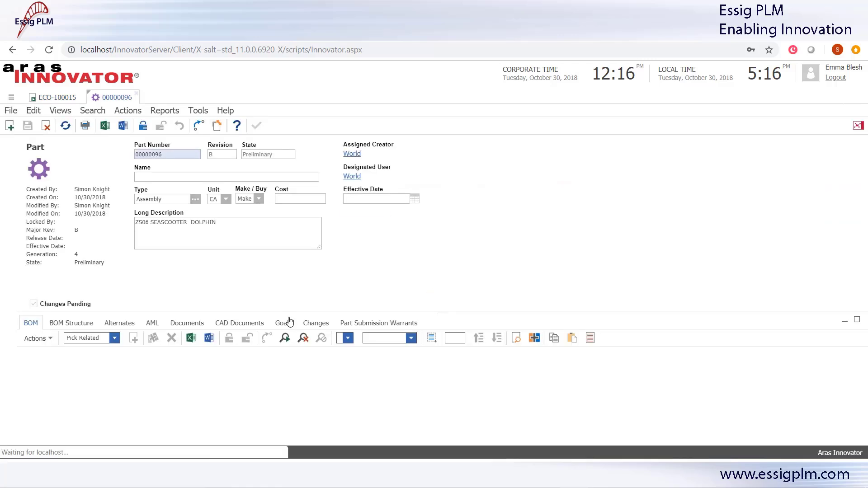
{"action": "left_click", "coordinate": [277, 386]}
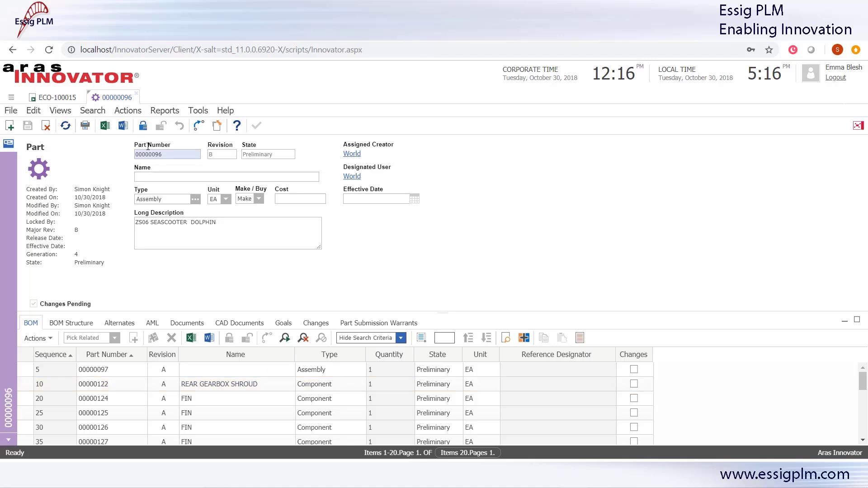
Step: Run the Multilevel BOM Report for part 00000096, read through its components and check the part's CAD documents
{"action": "left_click", "coordinate": [166, 113]}
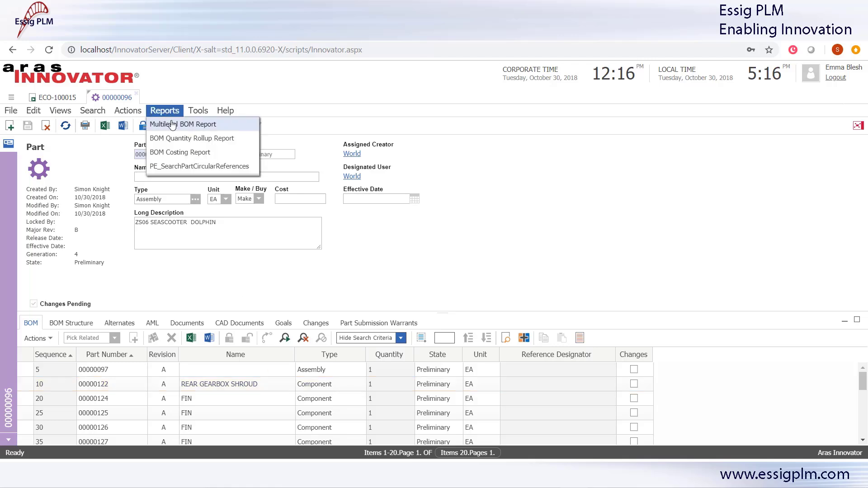
{"action": "left_click", "coordinate": [170, 125]}
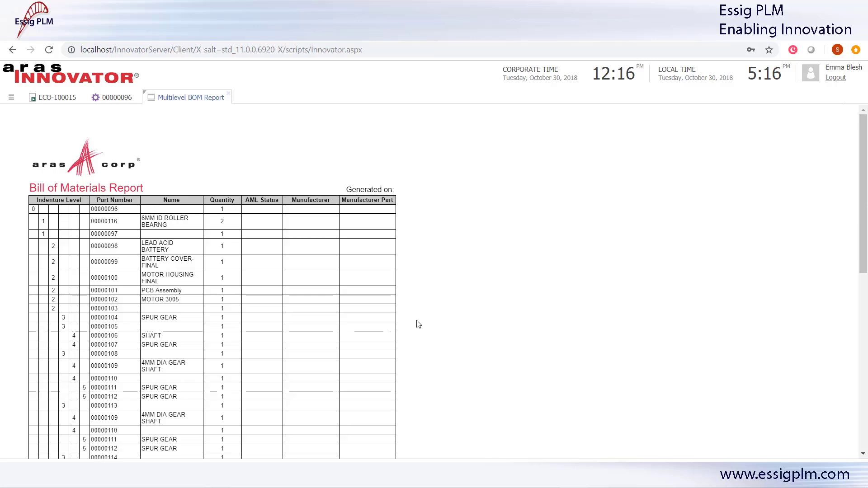
{"action": "scroll", "coordinate": [417, 324], "scroll_direction": "down", "scroll_amount": 10}
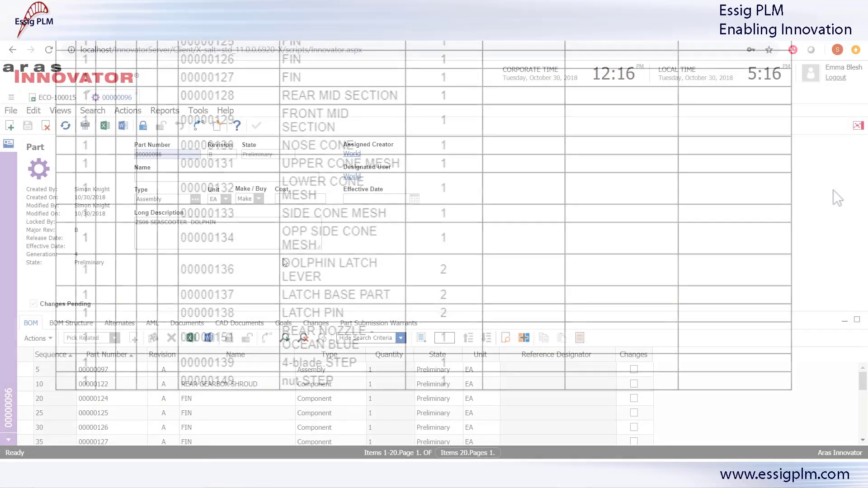
{"action": "left_click", "coordinate": [248, 323]}
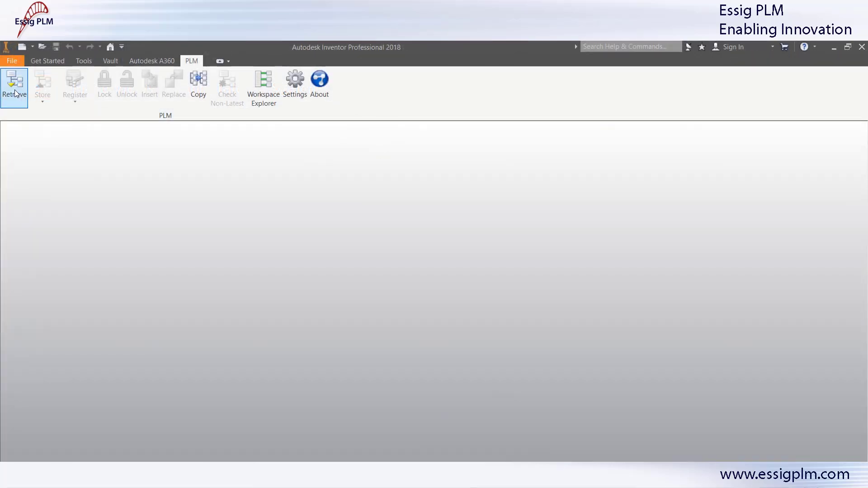
Step: Switch to Inventor, start the PLM Retrieve operation and open the search's version scope options
{"action": "left_click", "coordinate": [15, 93]}
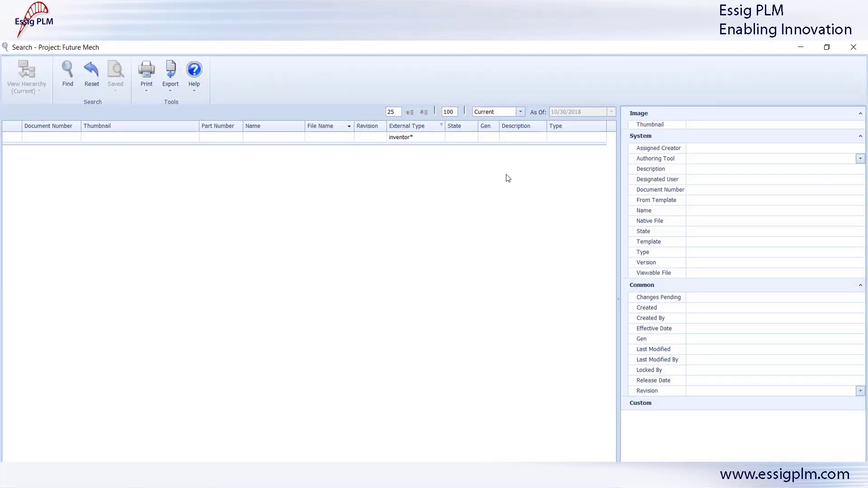
{"action": "left_click", "coordinate": [520, 112]}
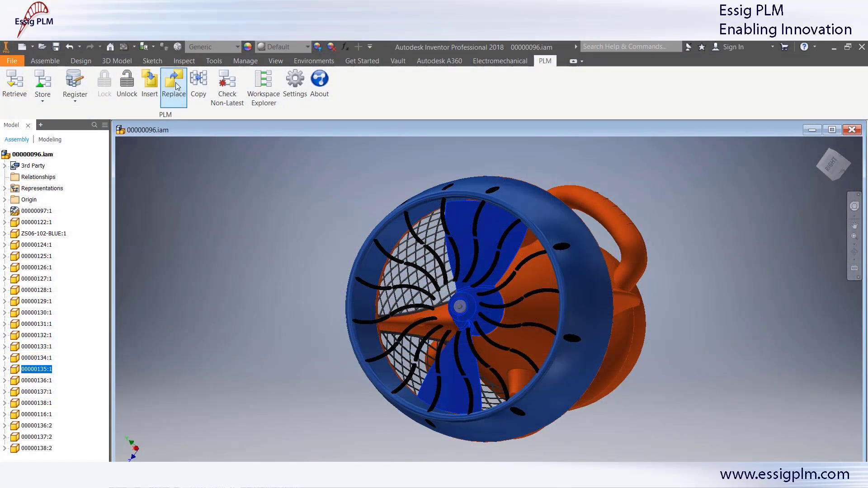
Step: Replace propeller 00000135 with the 9-inch 4-blade prop 00000139.ipt, found by searching PLM names for *prop*
{"action": "left_click", "coordinate": [177, 86]}
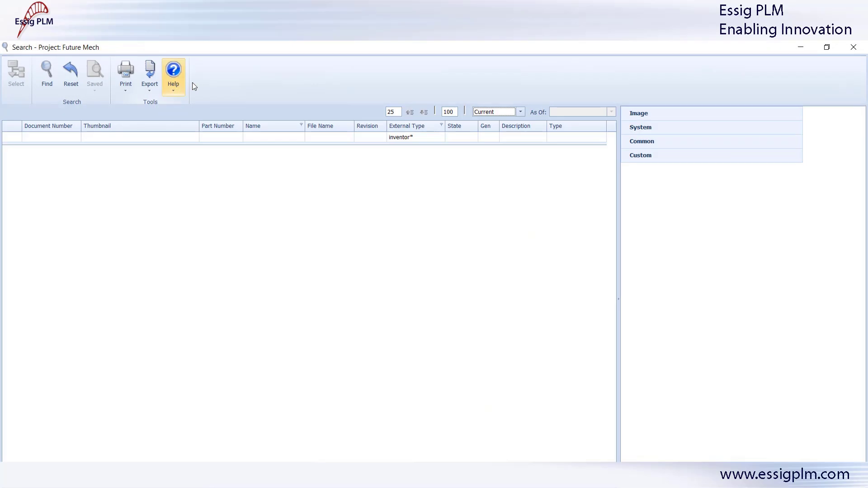
{"action": "left_click", "coordinate": [250, 127]}
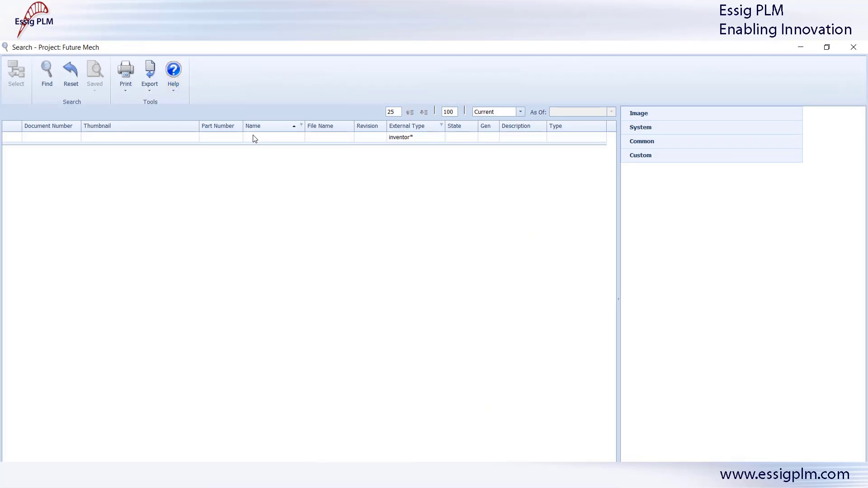
{"action": "left_click", "coordinate": [252, 137]}
{"action": "type", "text": "*prop*"}
{"action": "key", "text": "Return"}
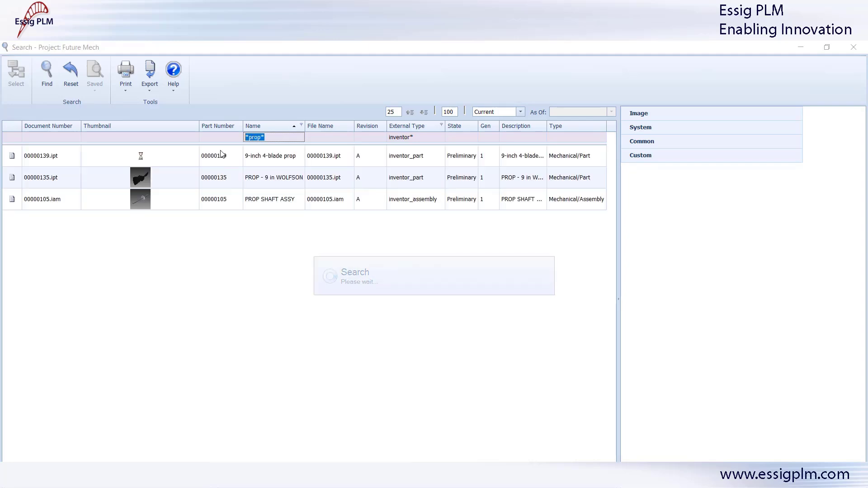
{"action": "left_click", "coordinate": [176, 175]}
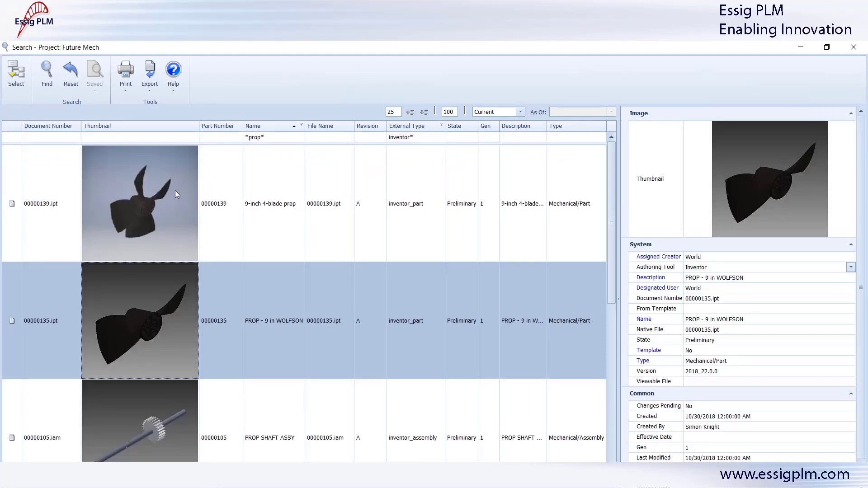
{"action": "left_click", "coordinate": [76, 182]}
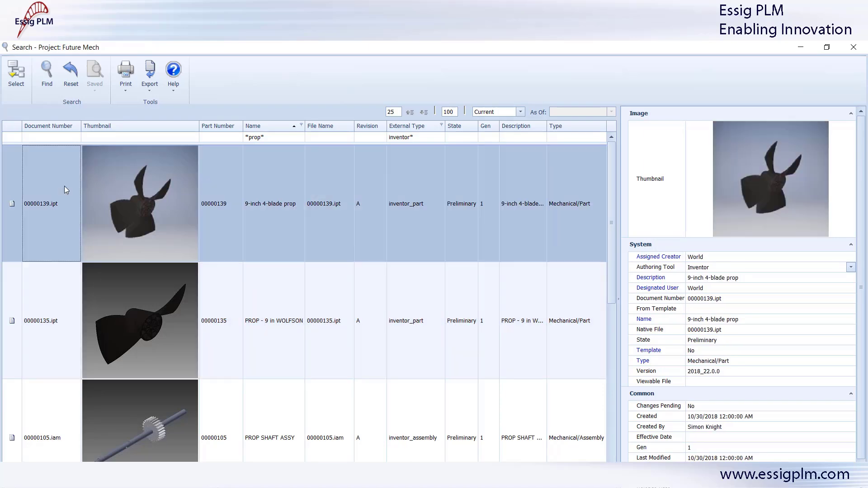
{"action": "left_click", "coordinate": [14, 87]}
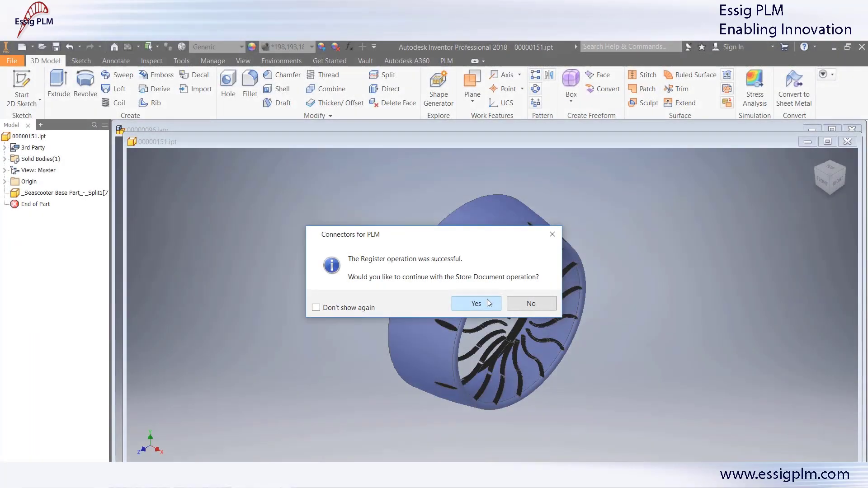
Step: Continue from registering rear nozzle 00000151.ipt to the Store Document operation
{"action": "left_click", "coordinate": [487, 299]}
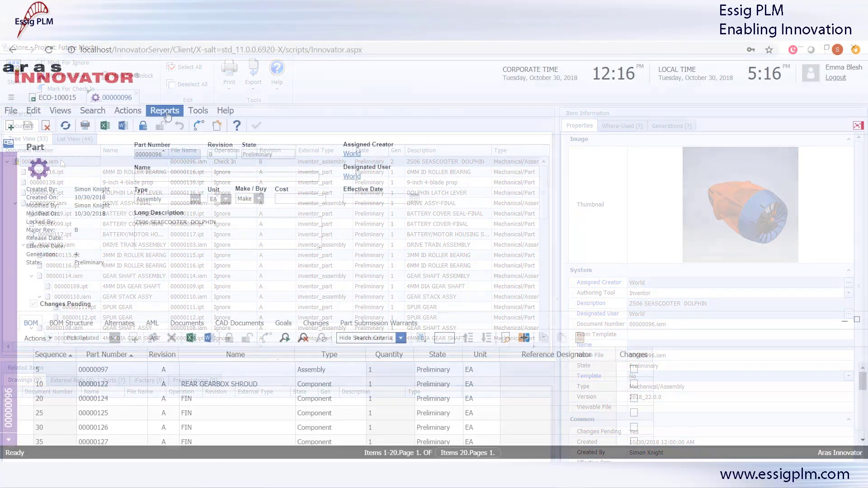
Step: Review the Multilevel BOM Report of part 00000096 in Aras Innovator and its associated CAD documents
{"action": "left_click", "coordinate": [172, 125]}
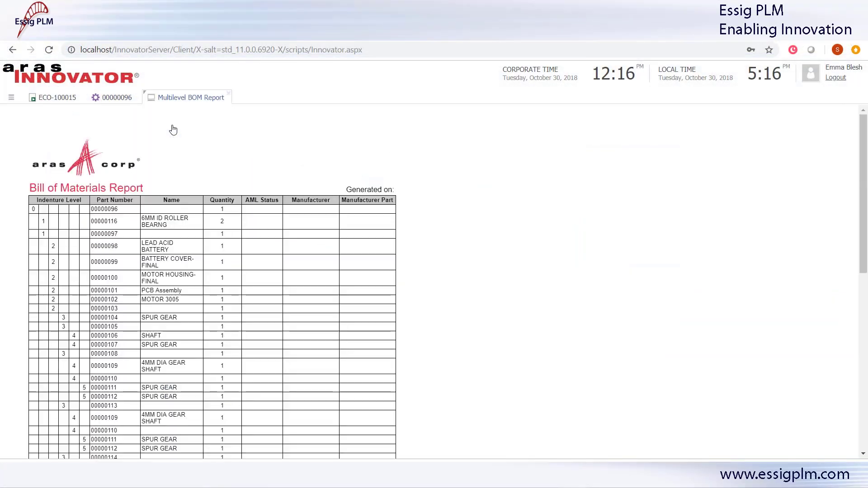
{"action": "scroll", "coordinate": [418, 324], "scroll_direction": "down", "scroll_amount": 10}
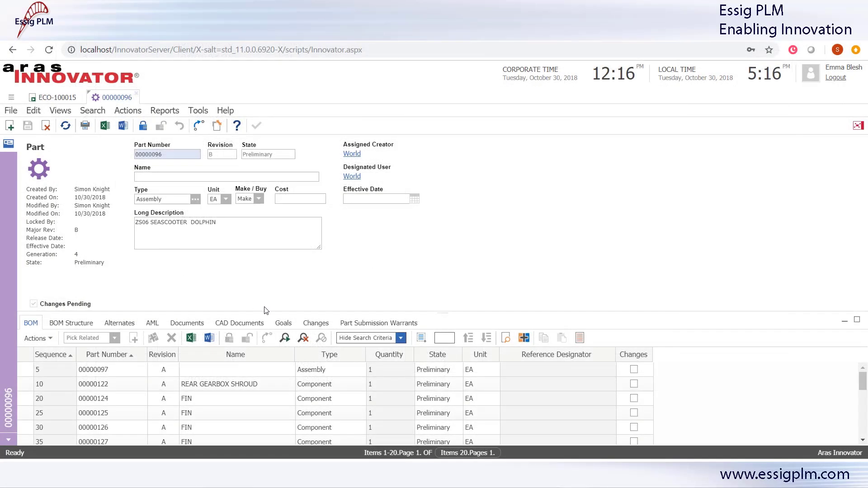
{"action": "left_click", "coordinate": [247, 323]}
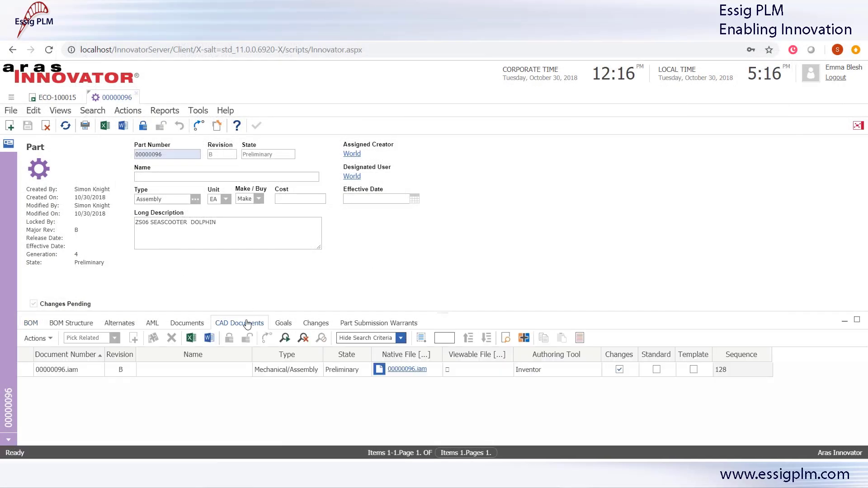